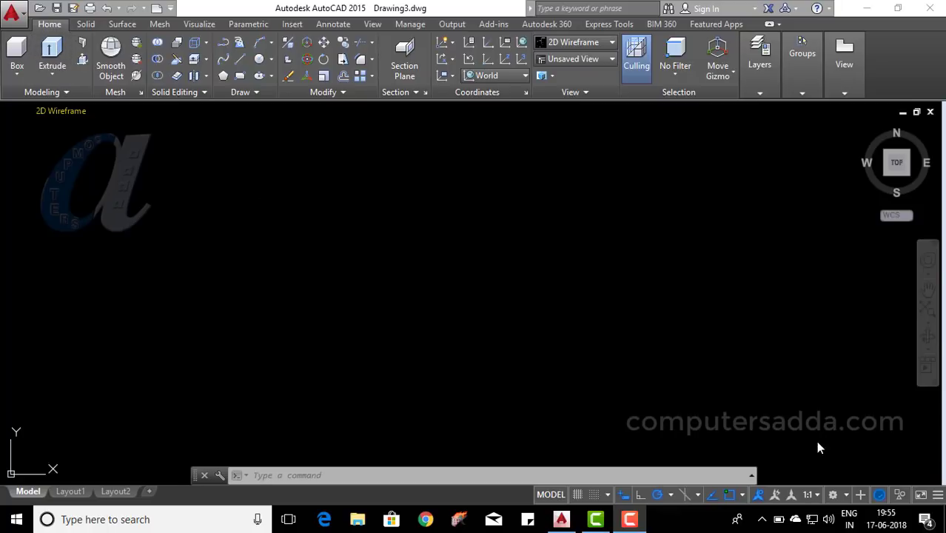
Leave the workspace unchanged and switch the empty drawing to the SE Isometric view.
left_click(843, 495)
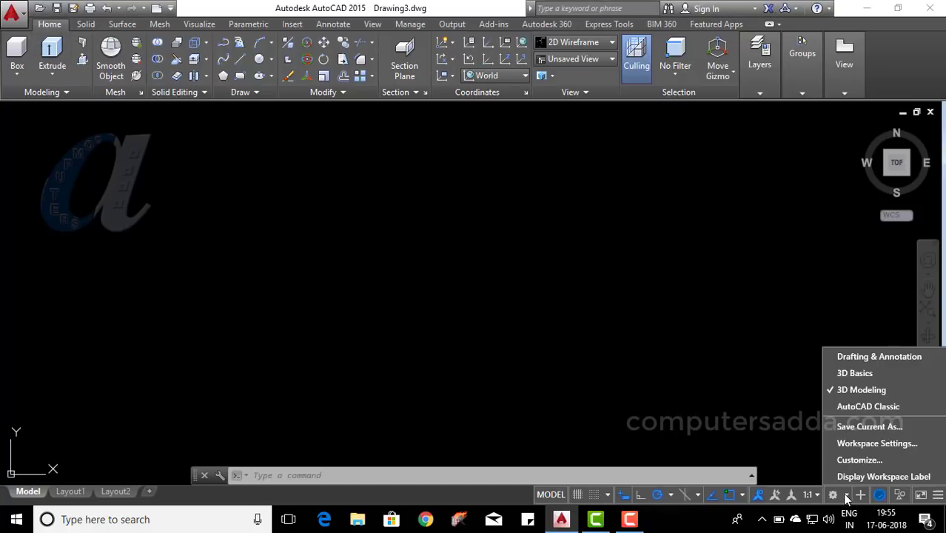
left_click(748, 380)
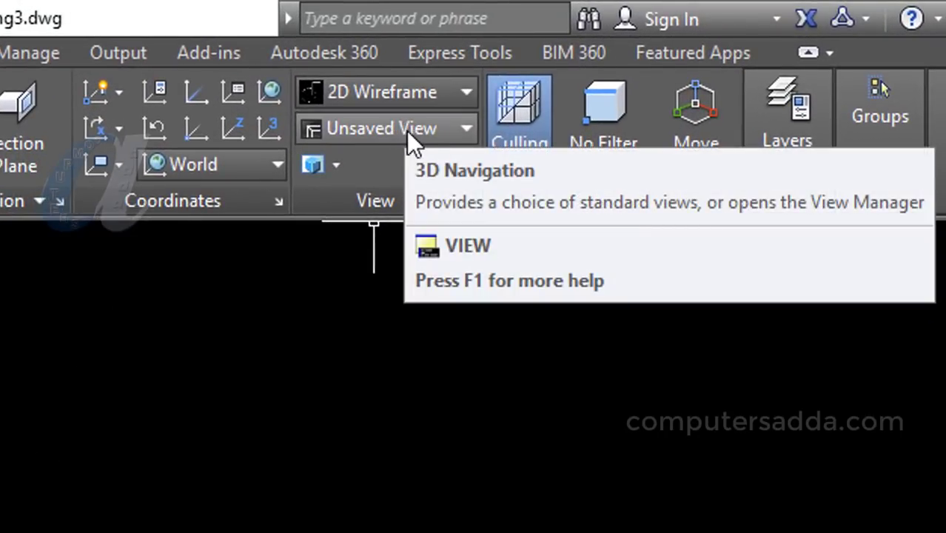
left_click(428, 130)
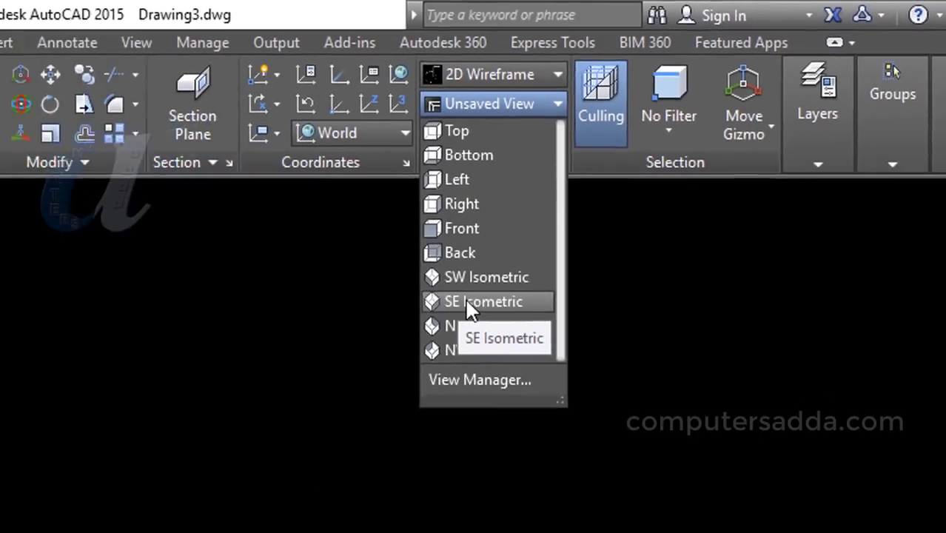
left_click(348, 373)
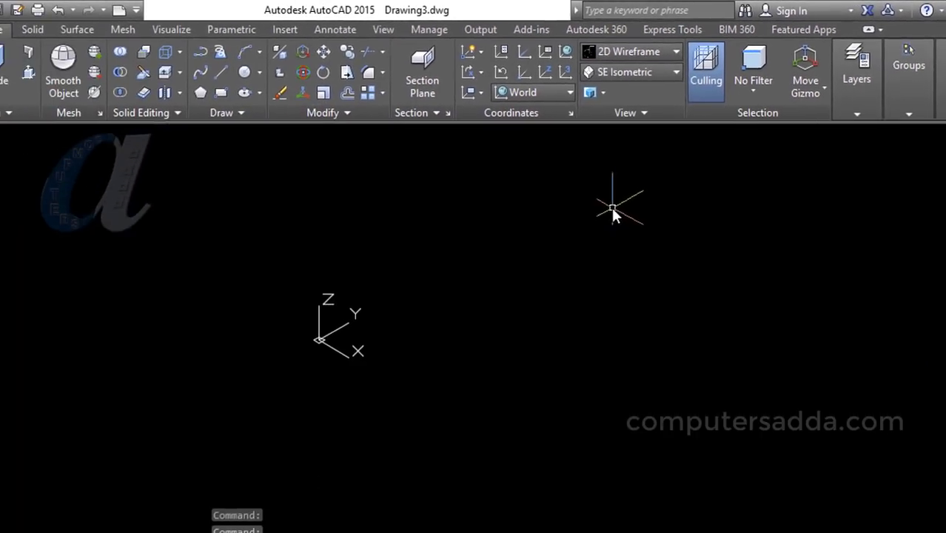
scroll(429, 268, "up", 3)
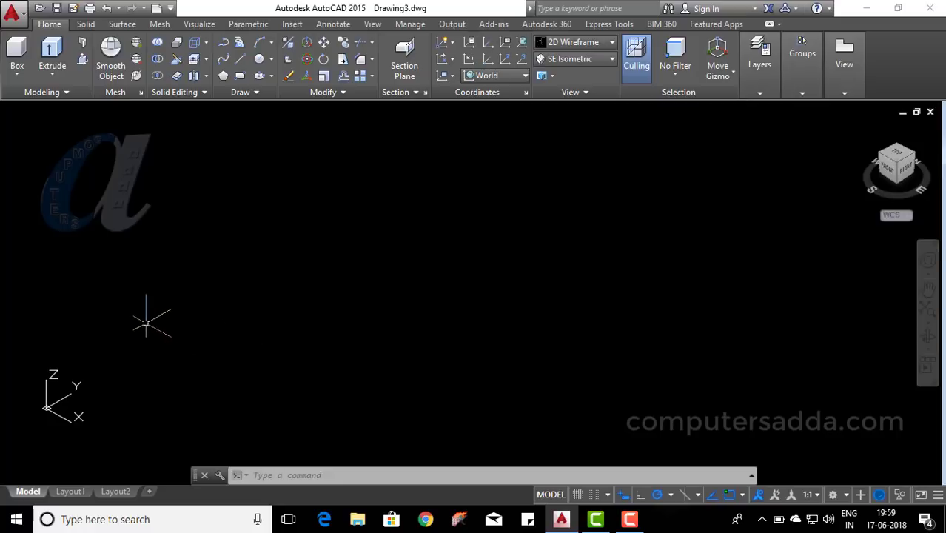
Start a LINE at the rectangle's first corner and draw the first 20-unit side.
type("l")
key("Return")
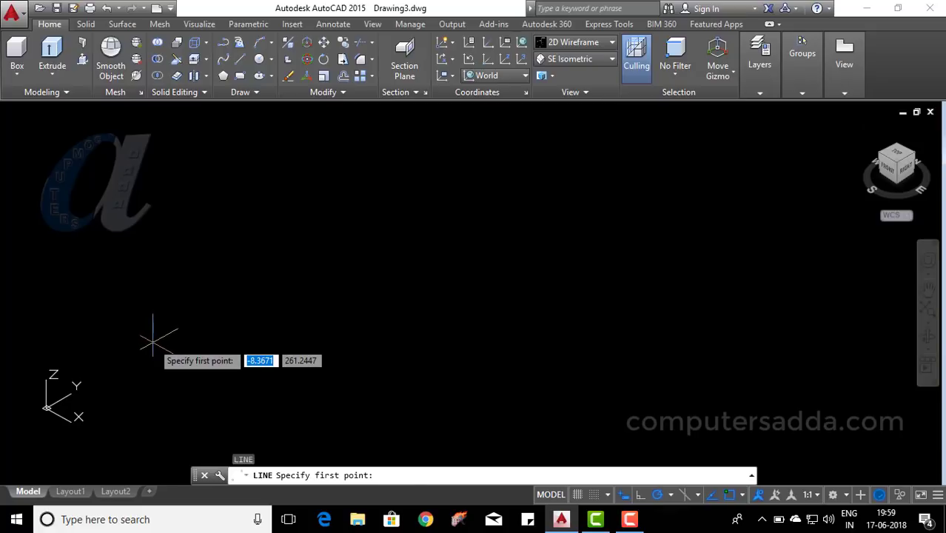
left_click(152, 341)
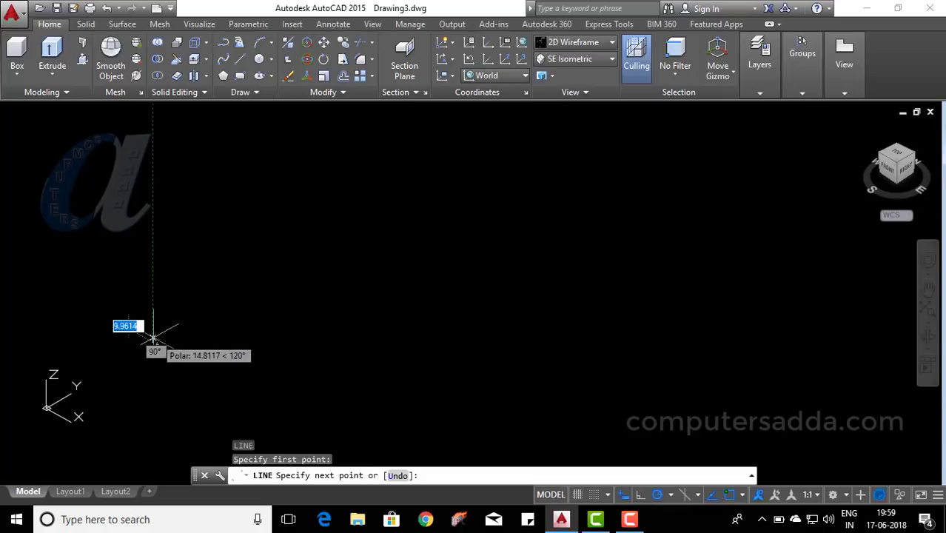
scroll(253, 303, "up", 2)
middle_click_drag(252, 304, 211, 318)
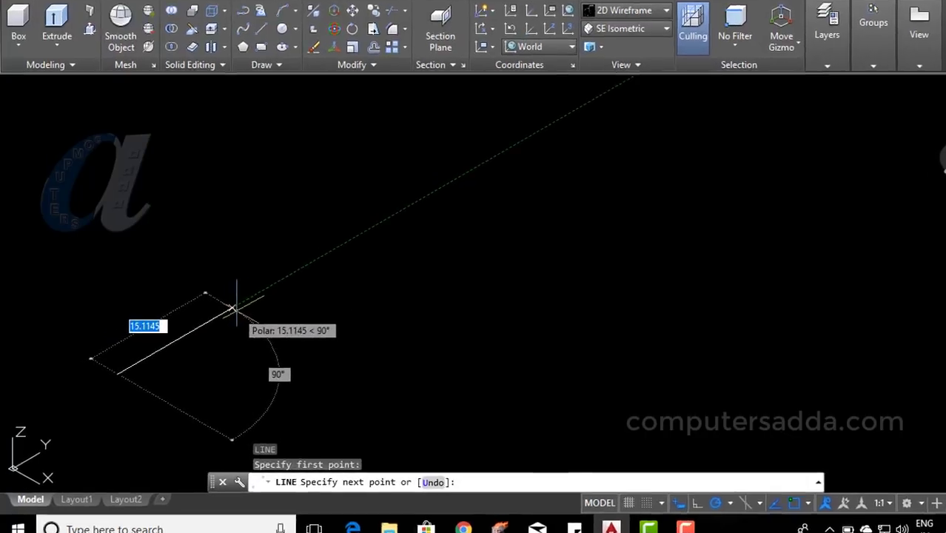
type("20")
key("Return")
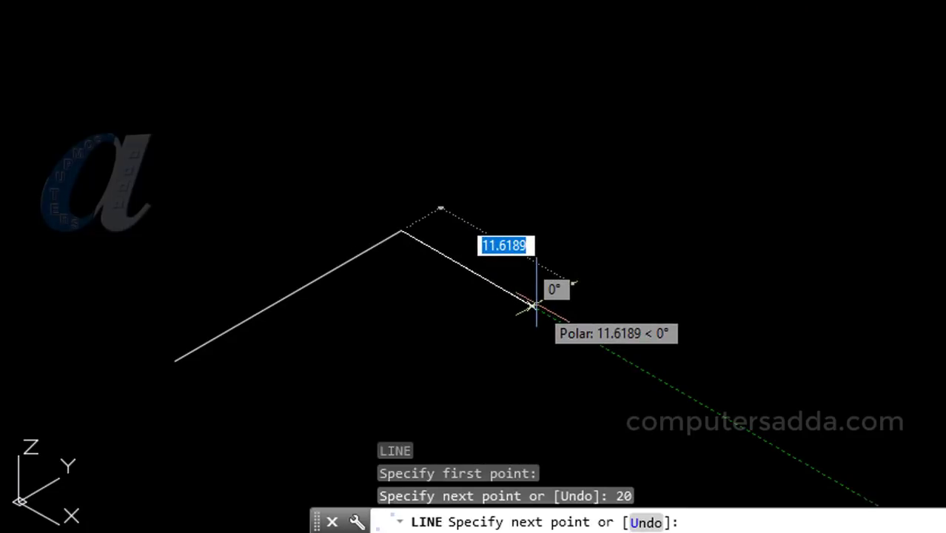
Add the 10 and 20 sides and close the rectangle back at its start point.
type("10")
key("Return")
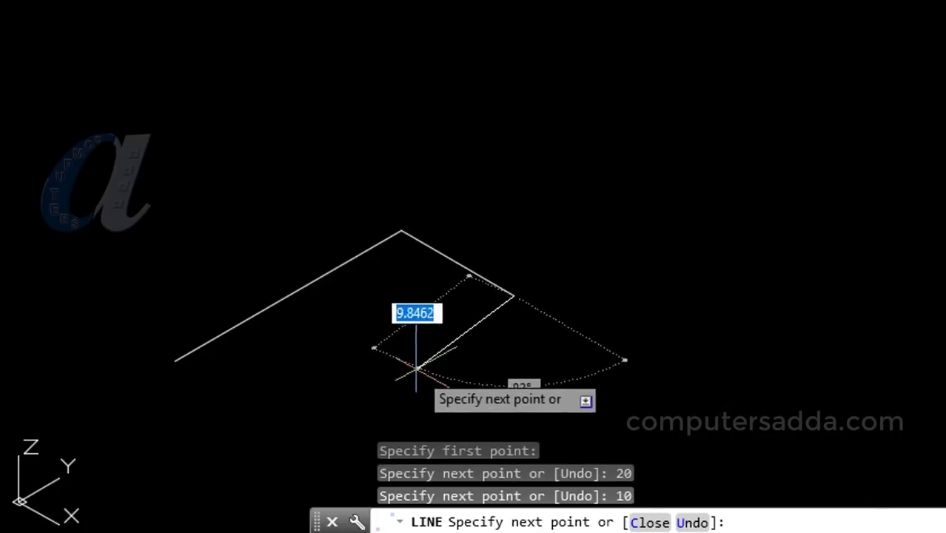
type("20")
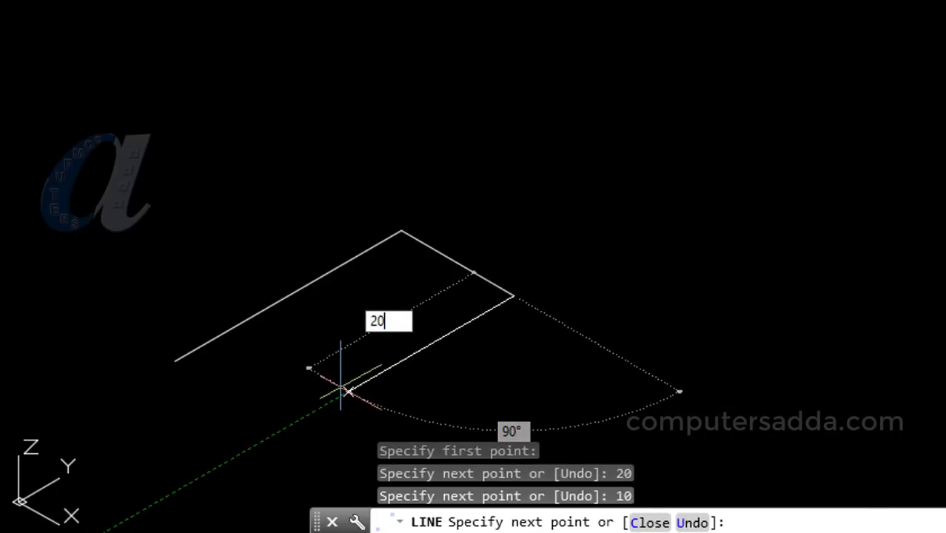
key("Return")
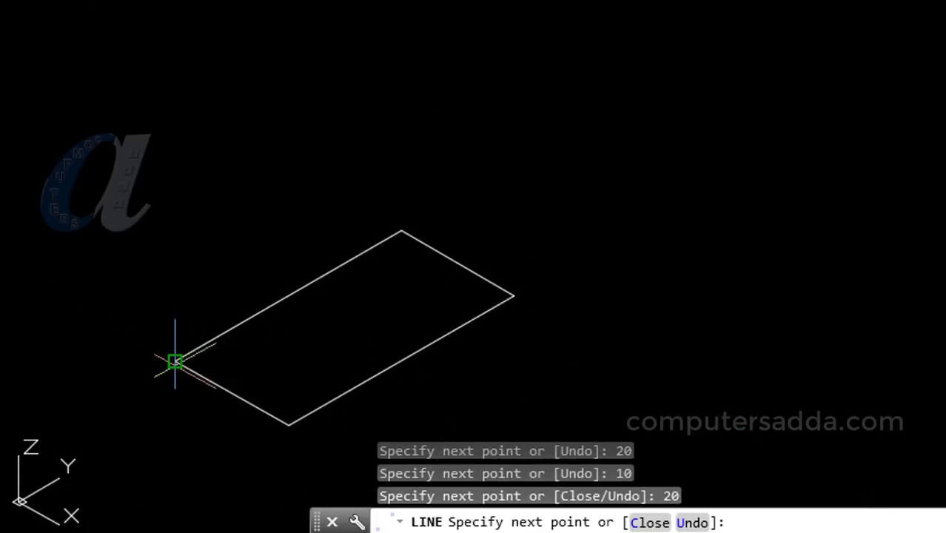
left_click(175, 362)
key("Return")
middle_click_drag(314, 354, 280, 198)
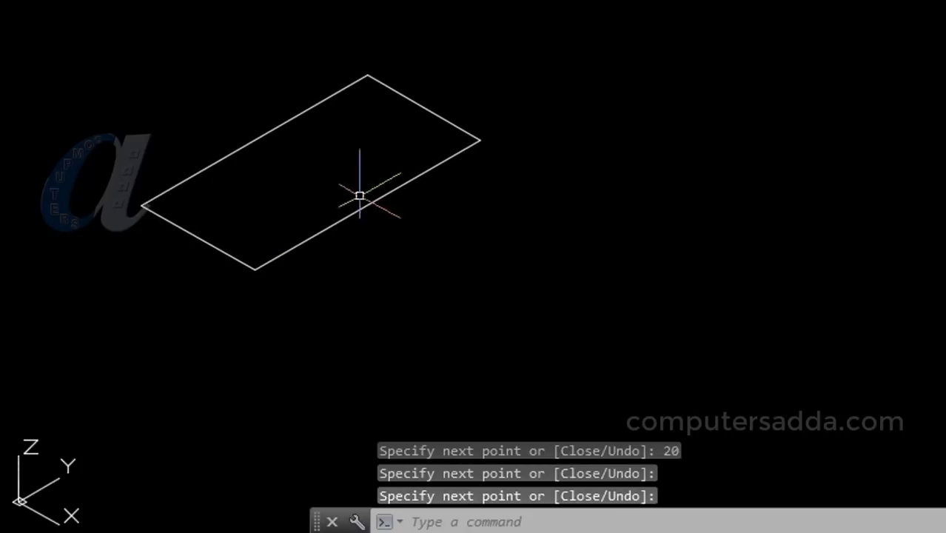
middle_click_drag(584, 256, 583, 290)
type("pl")
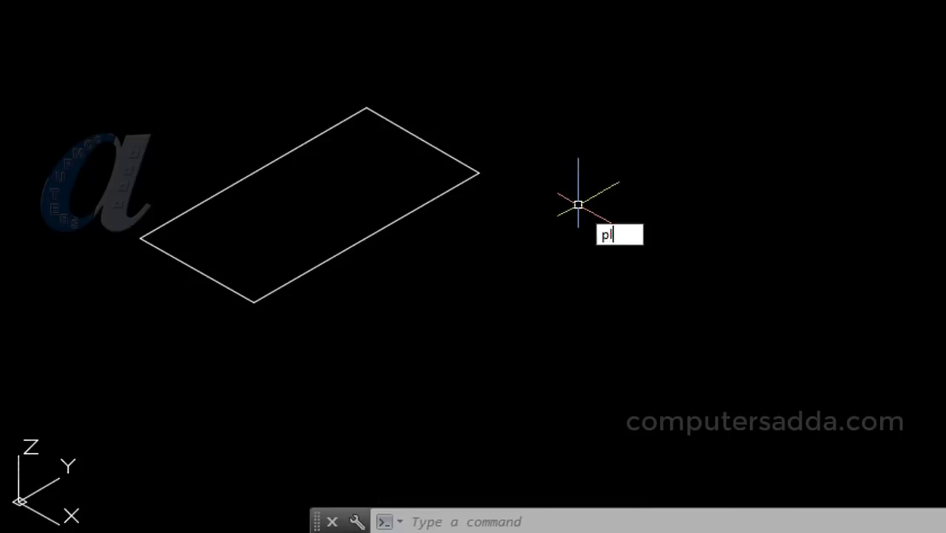
Draw a closed 20 by 10 polyline rectangle to the right of the first one.
key("Return")
left_click(531, 310)
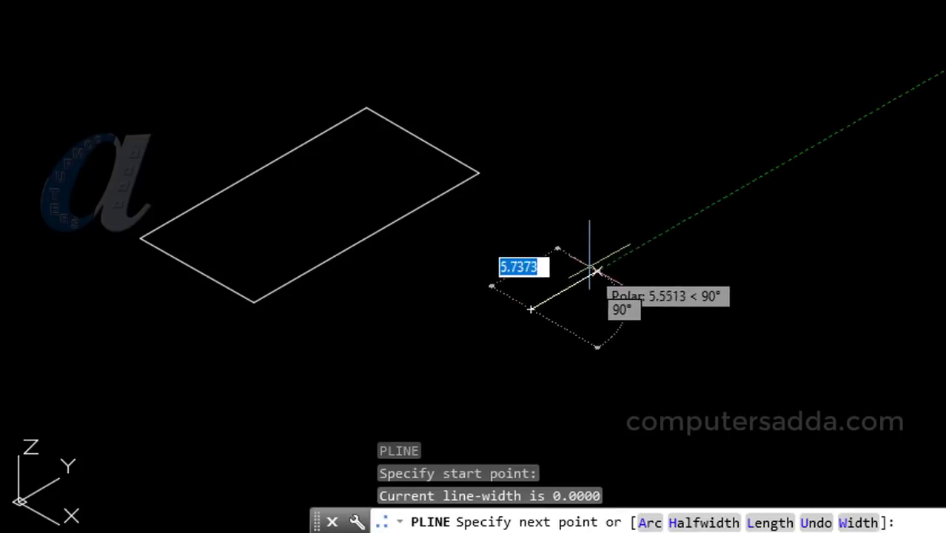
type("20")
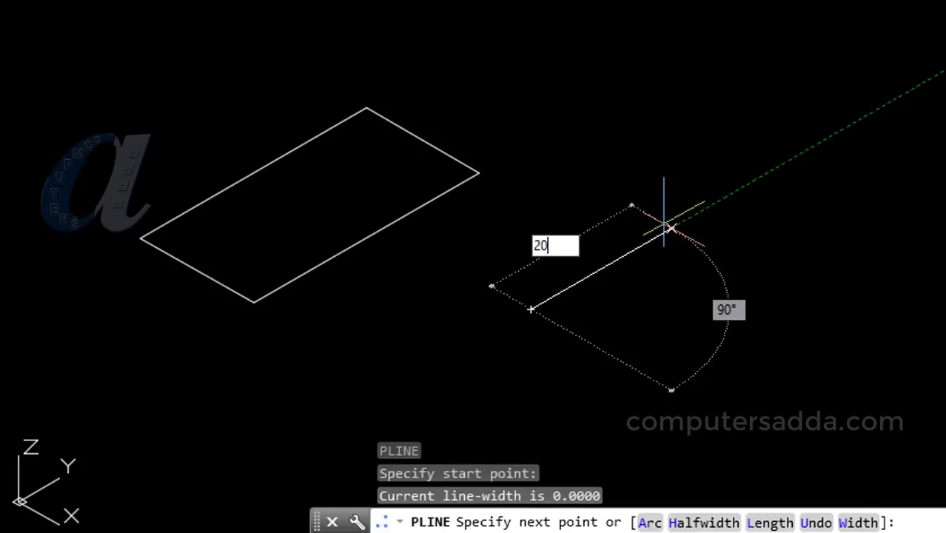
key("Return")
type("10")
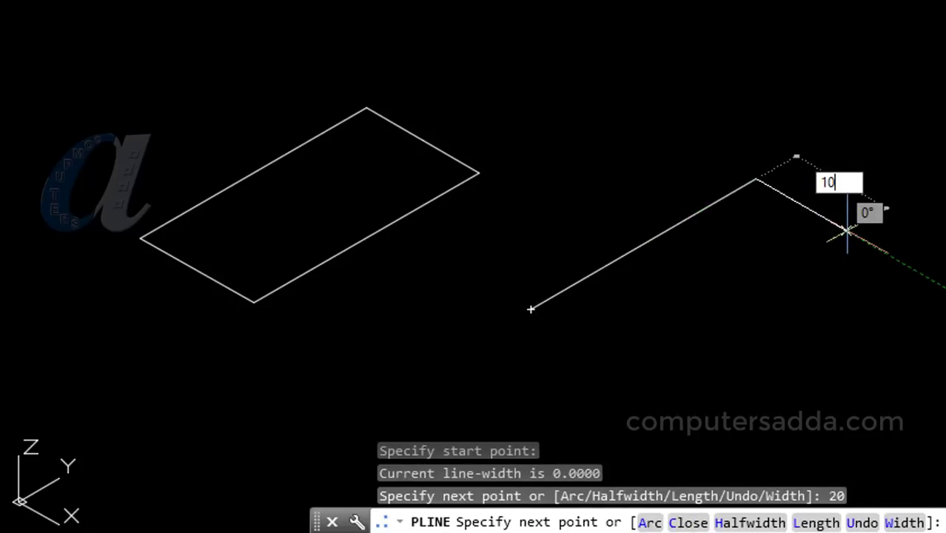
key("Return")
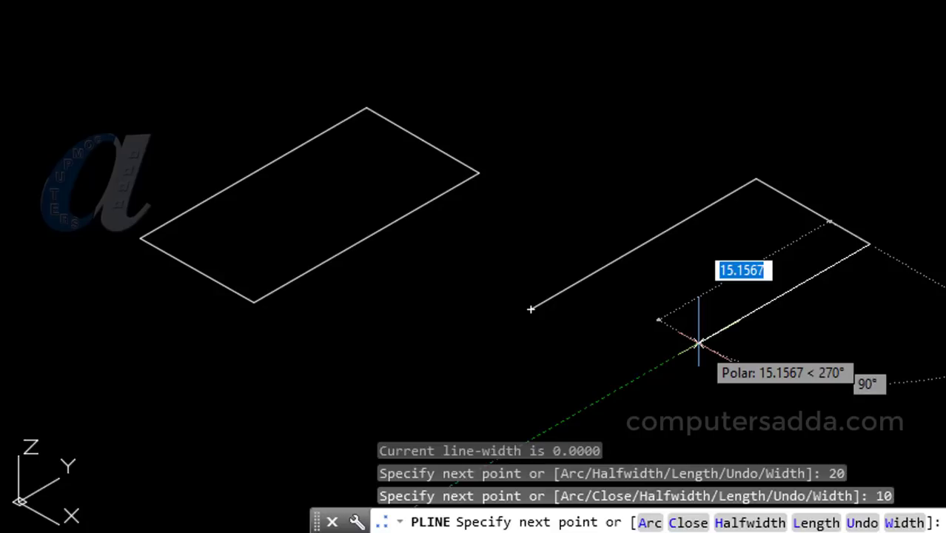
type("20")
key("Return")
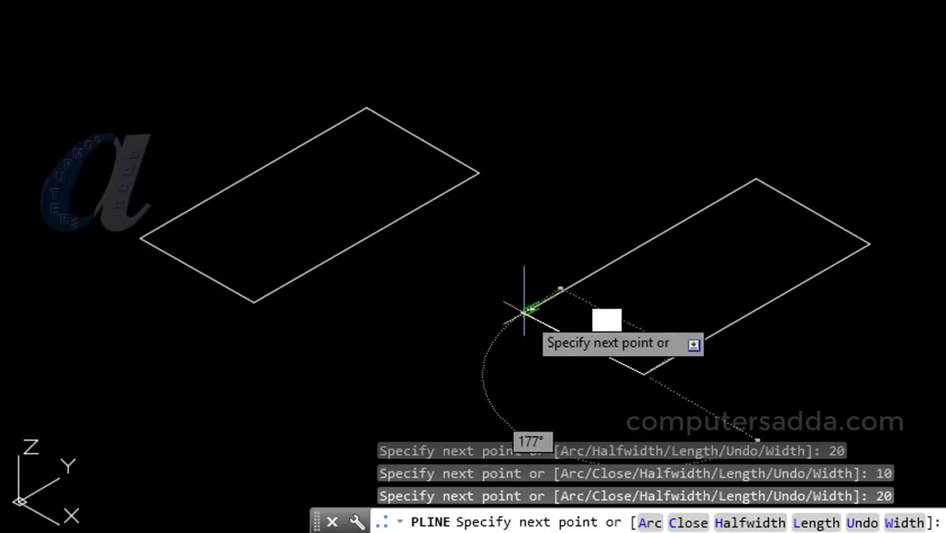
key("Return")
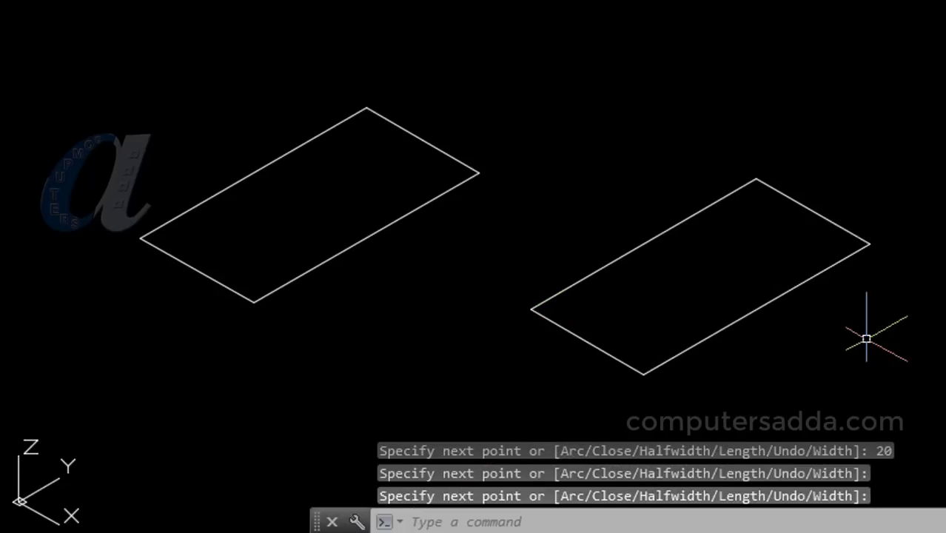
middle_click_drag(866, 339, 756, 309)
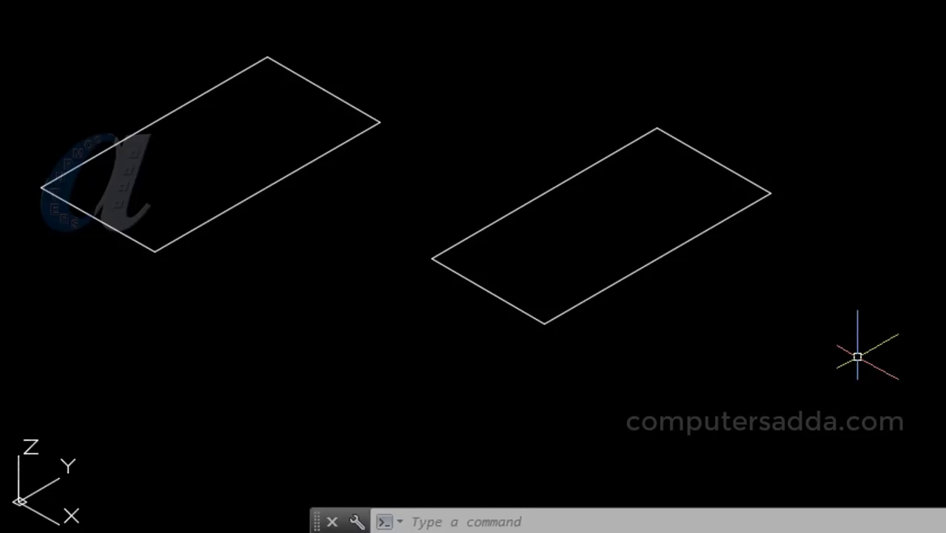
type("rec")
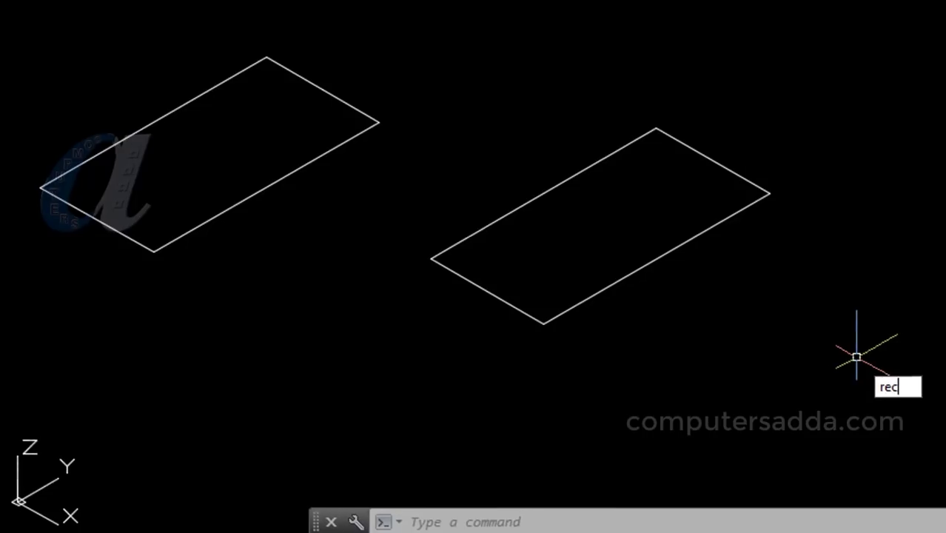
key("Return")
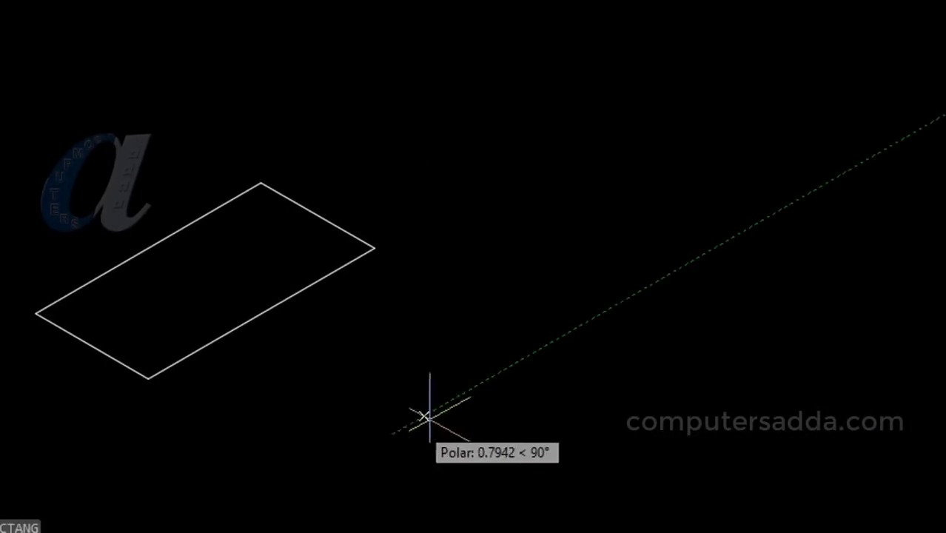
left_click(396, 438)
type("20")
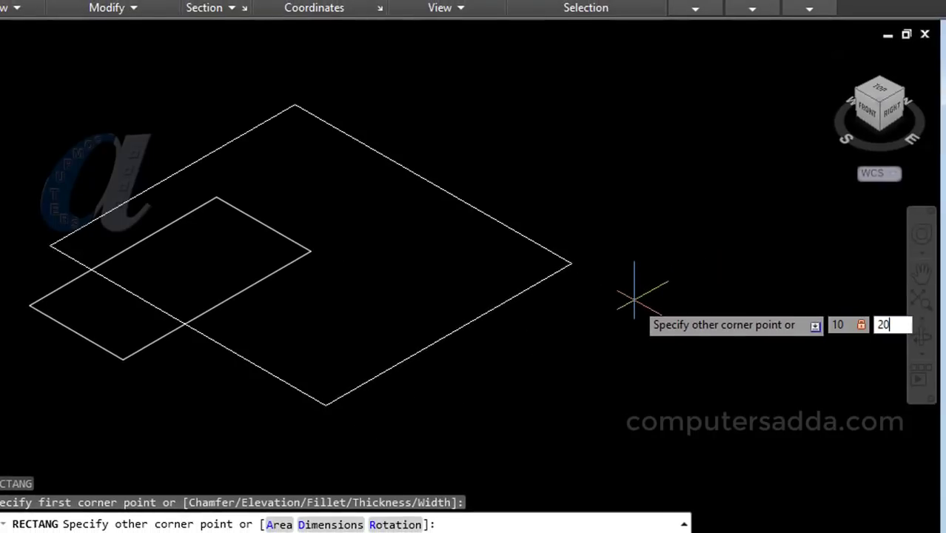
key("Return")
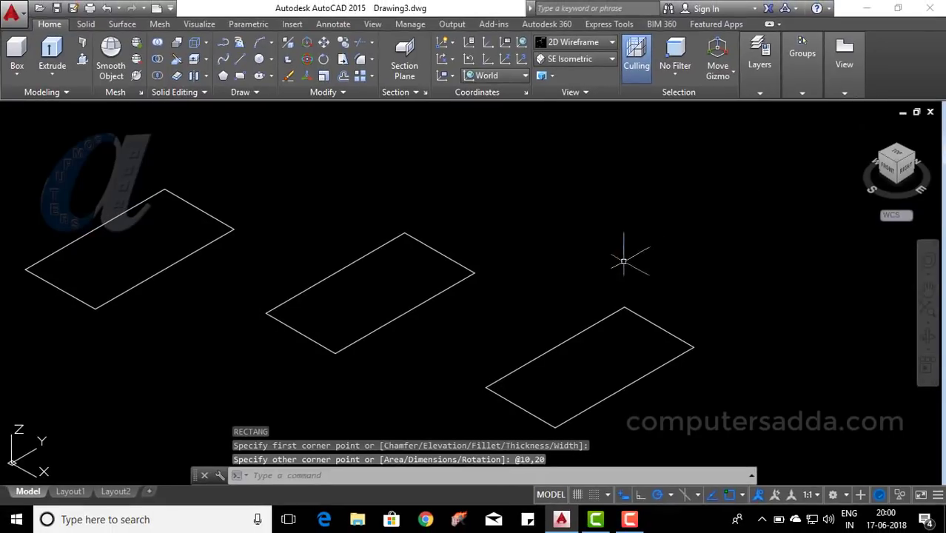
middle_click_drag(540, 295, 558, 278)
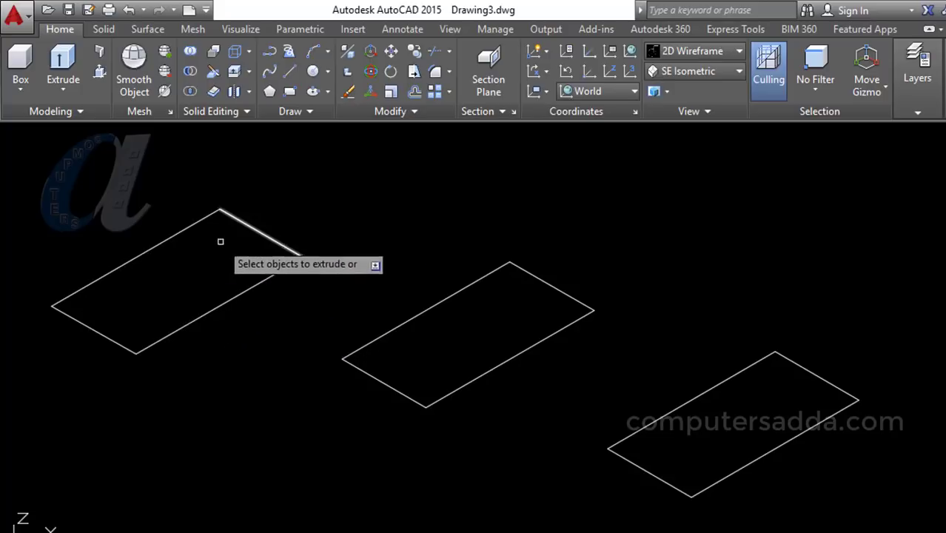
Extrude the first edge of the left line-built rectangle upward into a wall.
left_click(126, 261)
key("Return")
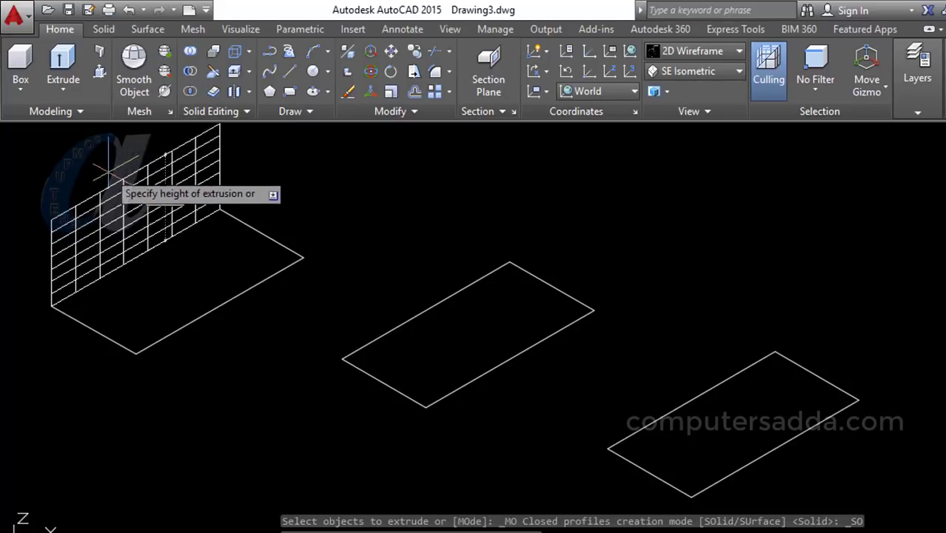
left_click(108, 174)
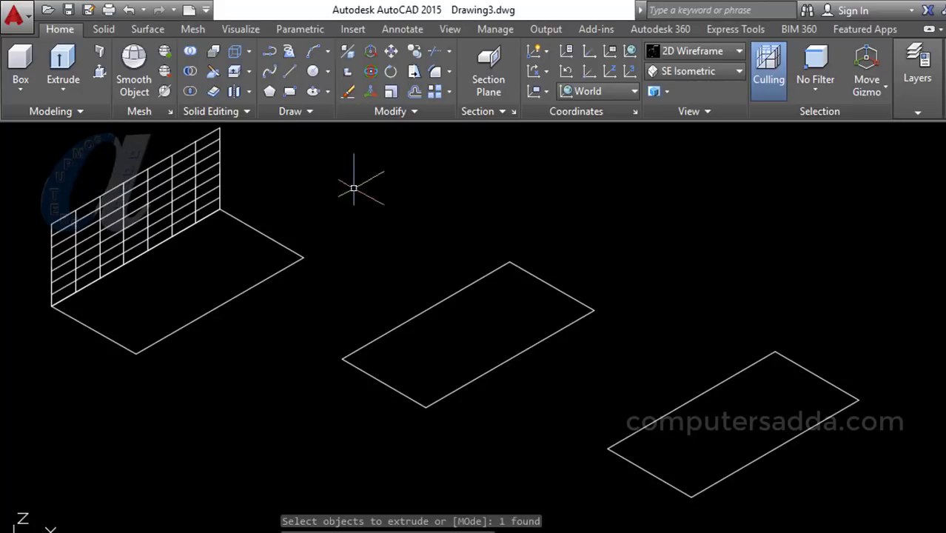
middle_click_drag(354, 188, 382, 220)
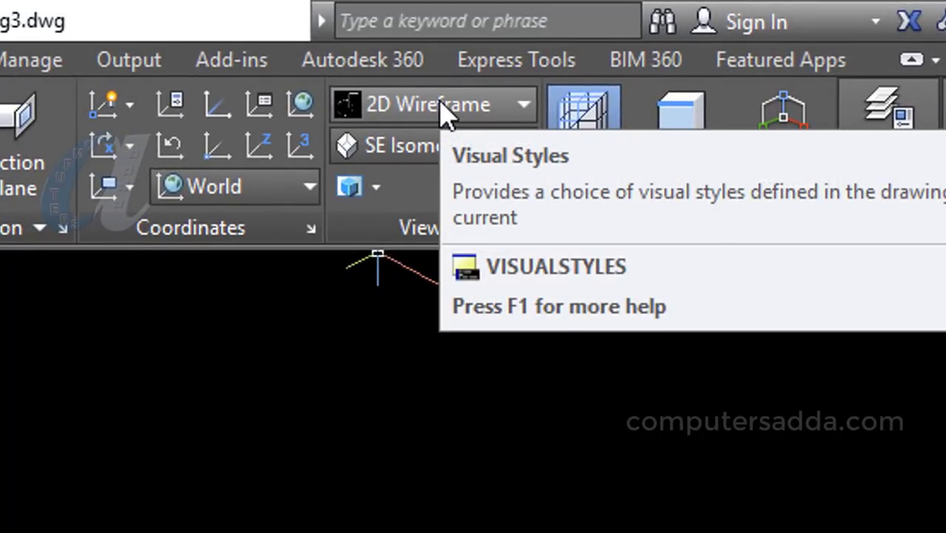
Switch to the Realistic visual style and extrude another left-rectangle edge to height 10.
left_click(445, 113)
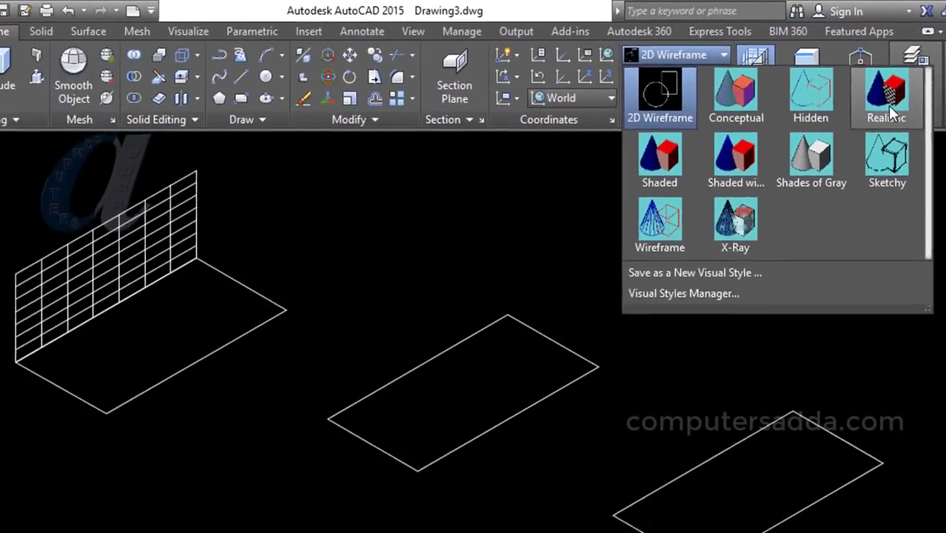
left_click(893, 111)
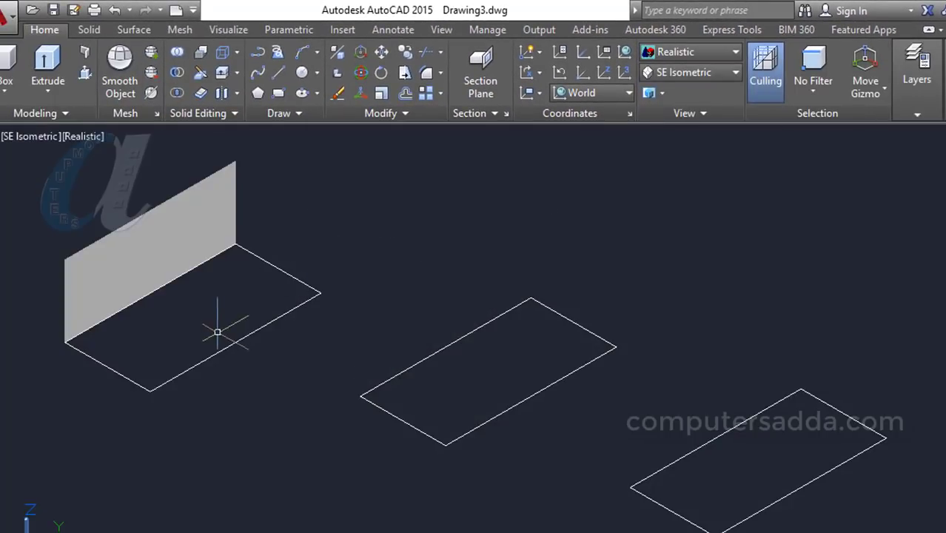
left_click(48, 65)
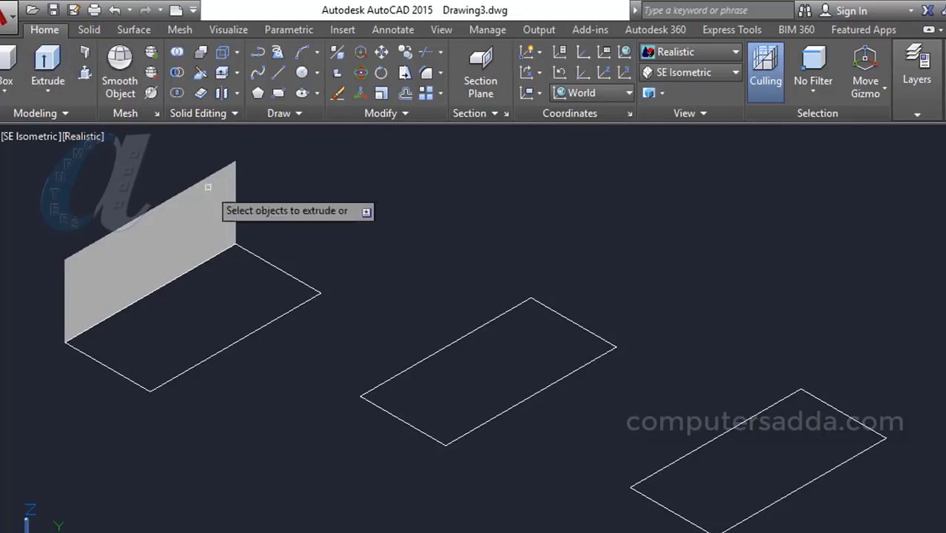
left_click(305, 284)
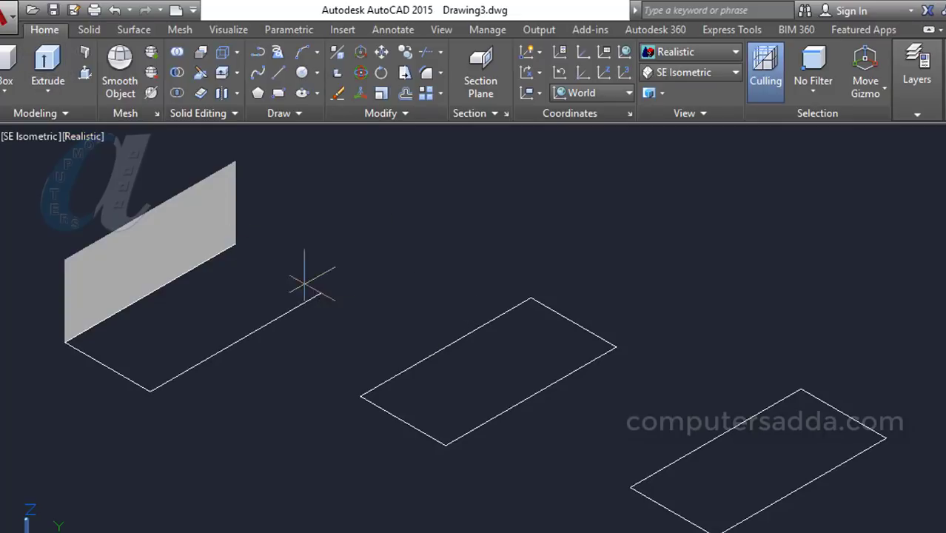
key("Return")
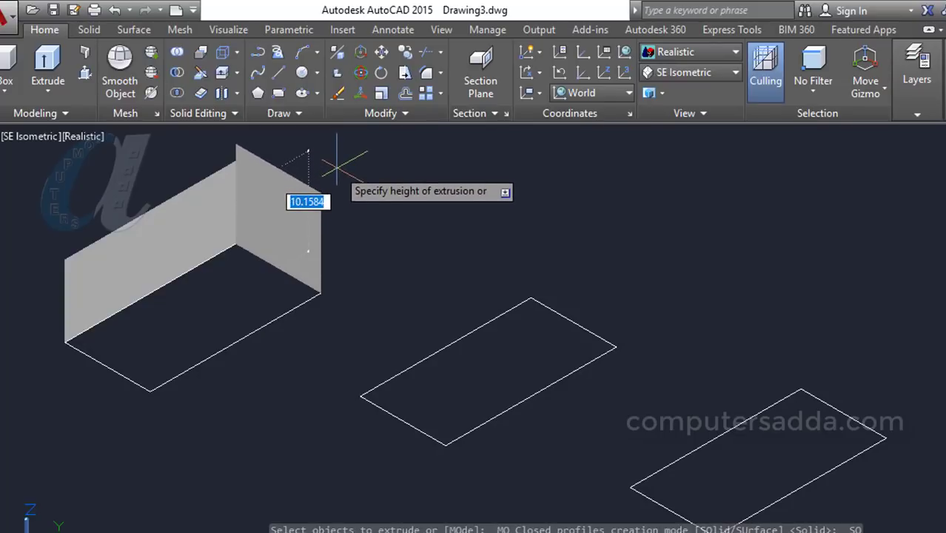
type("10")
key("Return")
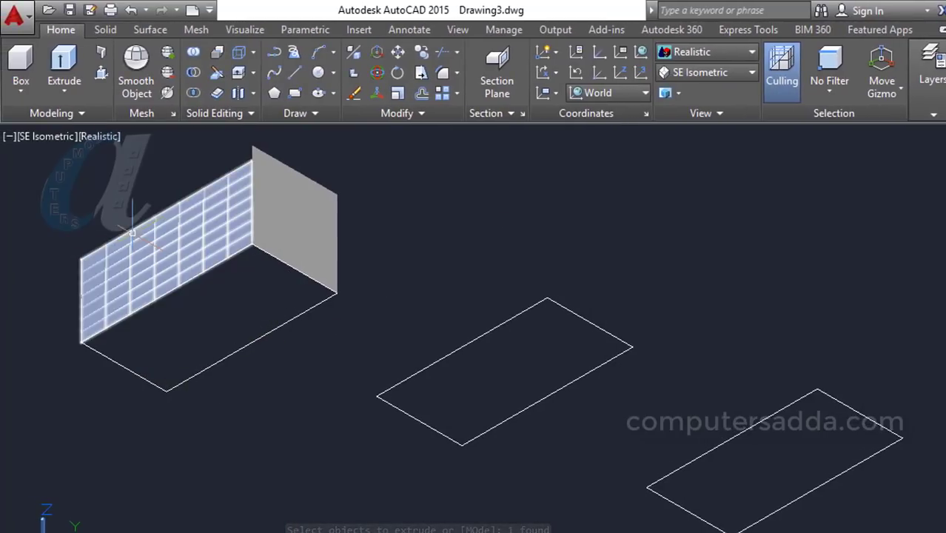
Extrude the middle polyline rectangle and the right rectangle into solid boxes.
left_click(64, 66)
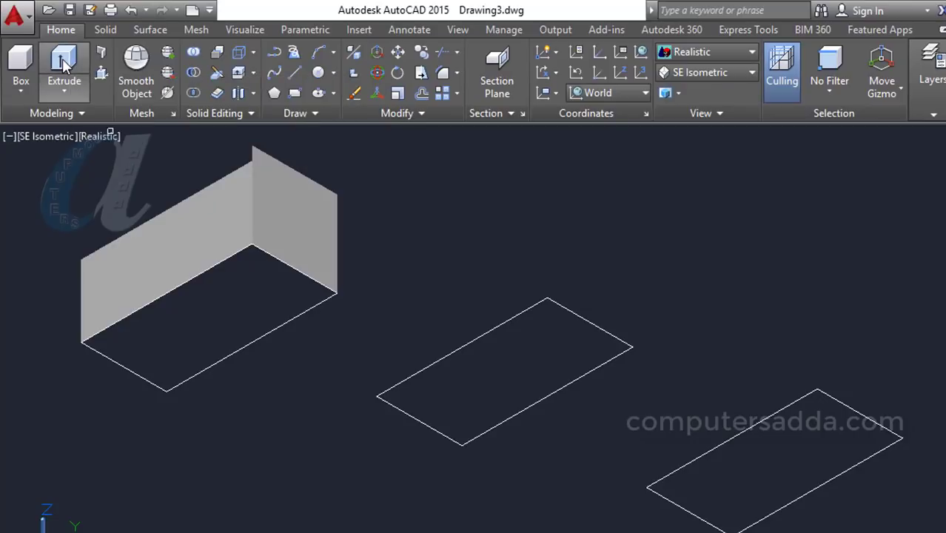
left_click(468, 342)
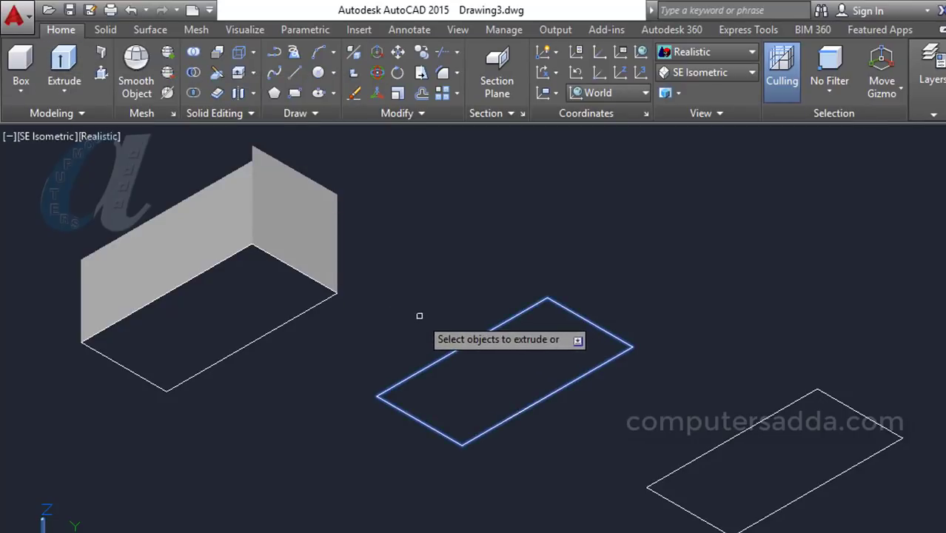
key("Return")
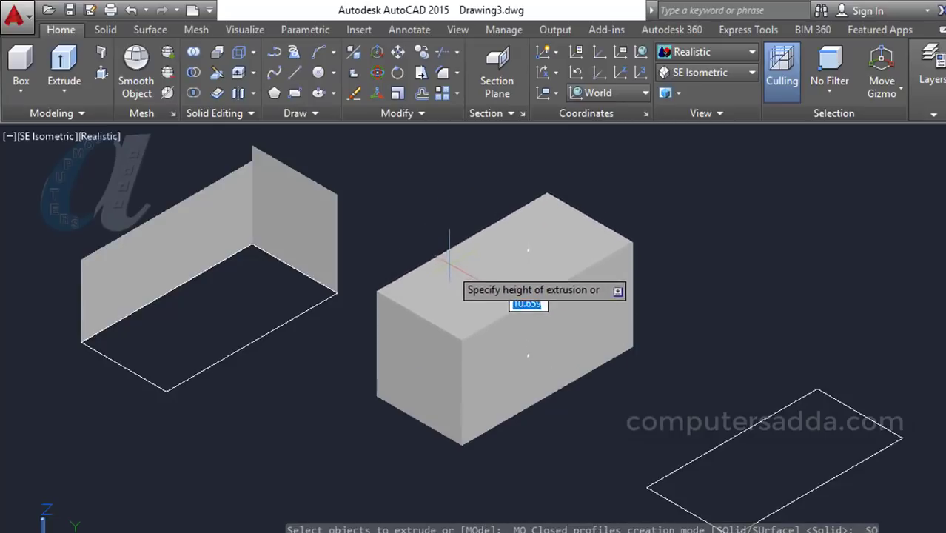
left_click(442, 246)
left_click(858, 413)
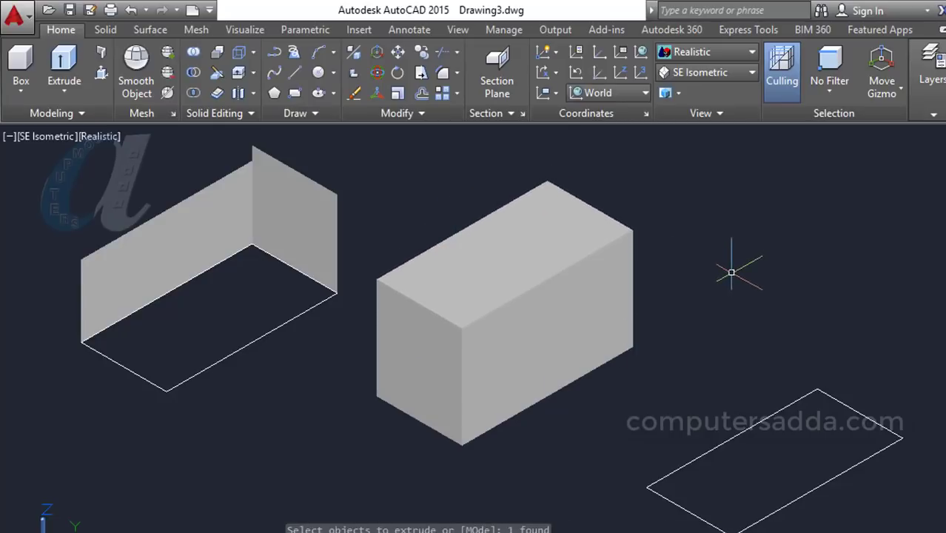
middle_click_drag(750, 354, 707, 315)
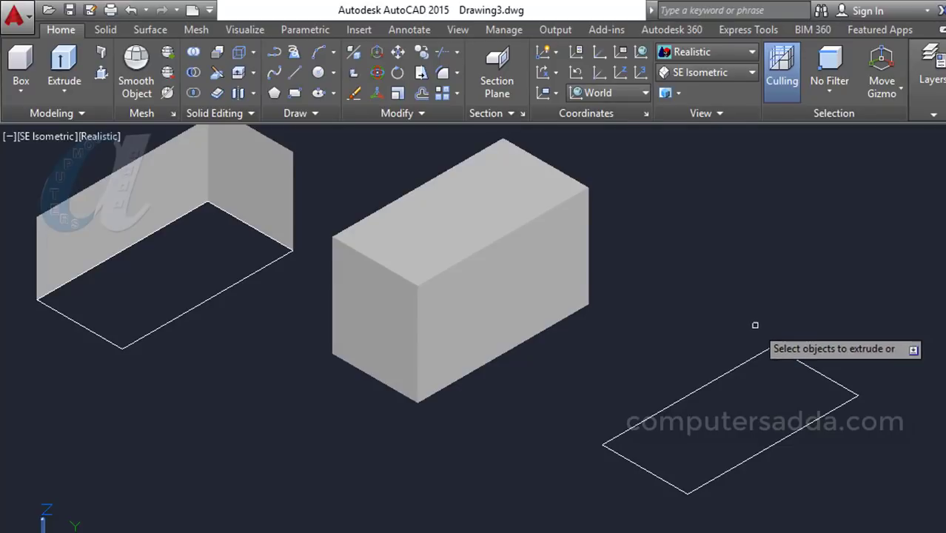
left_click(730, 373)
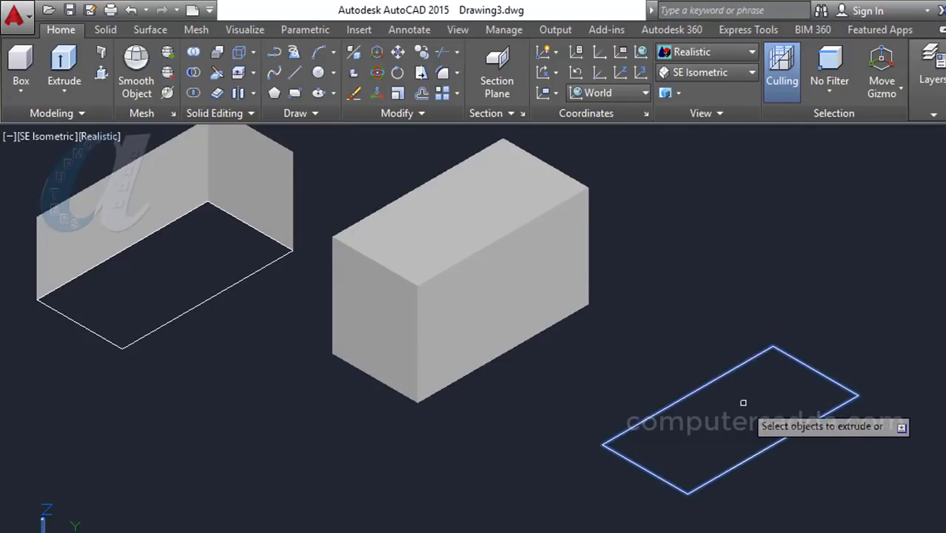
key("Return")
left_click(738, 275)
type("c")
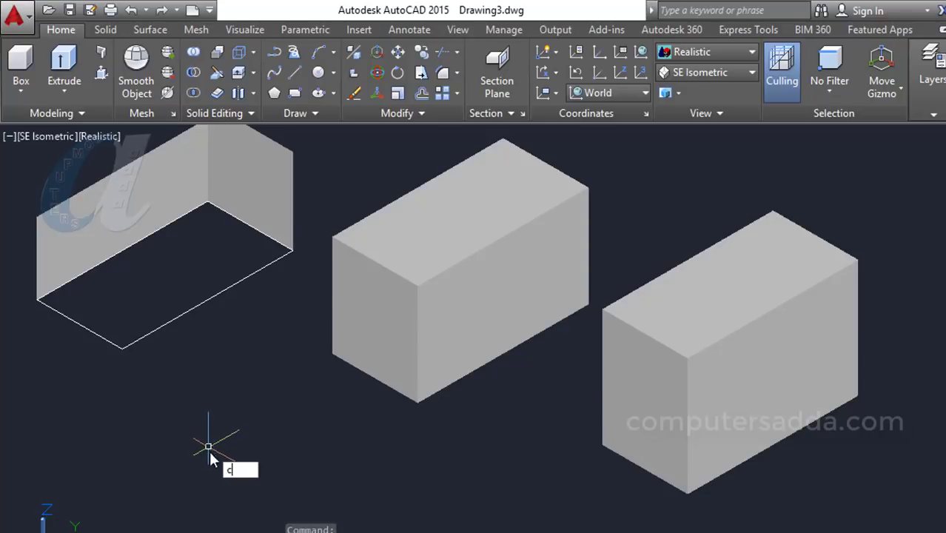
Draw a circle below the open rectangle and extrude it into a 10-unit cylinder.
key("Return")
left_click(196, 470)
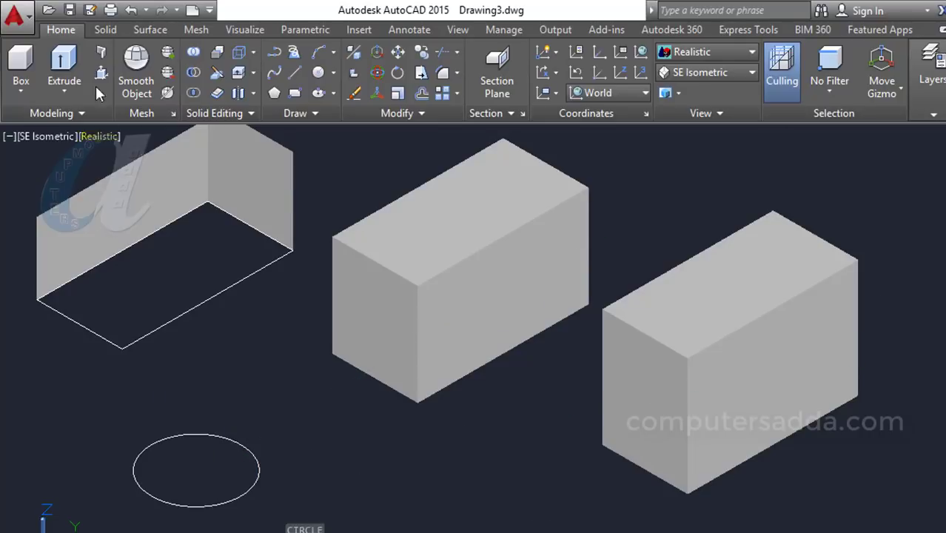
left_click(62, 59)
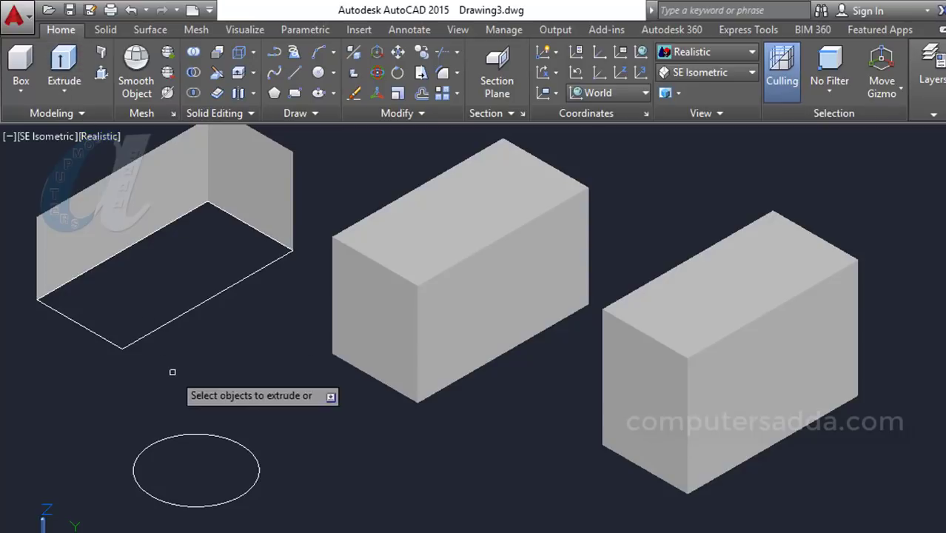
left_click(152, 443)
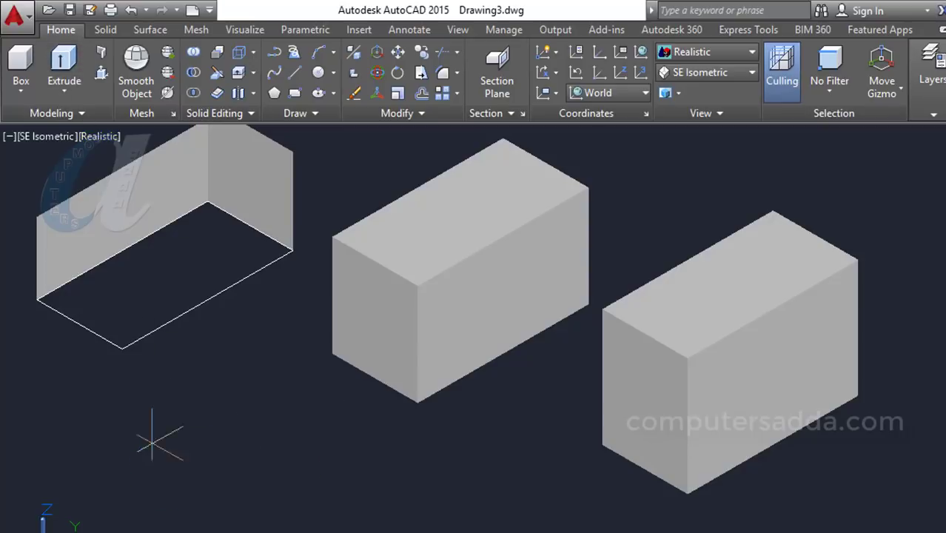
key("Return")
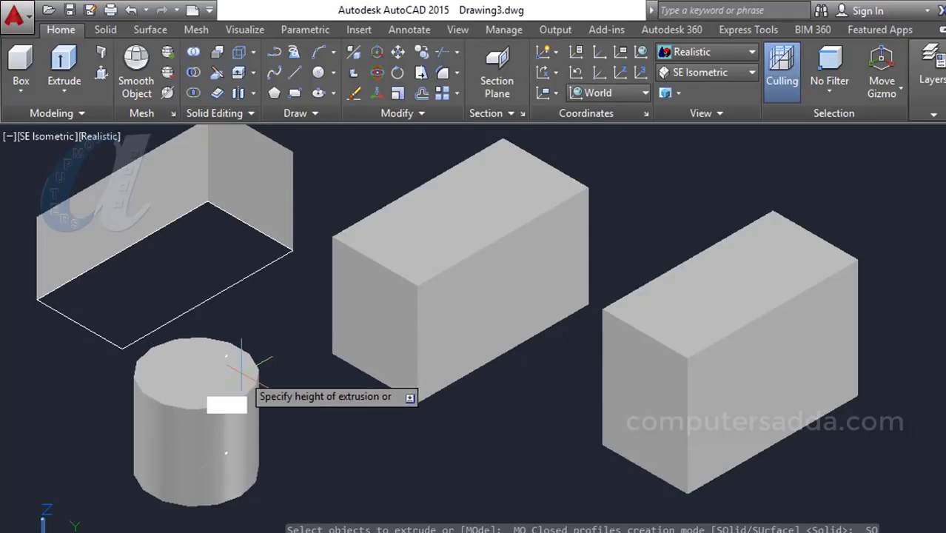
type("10")
key("Return")
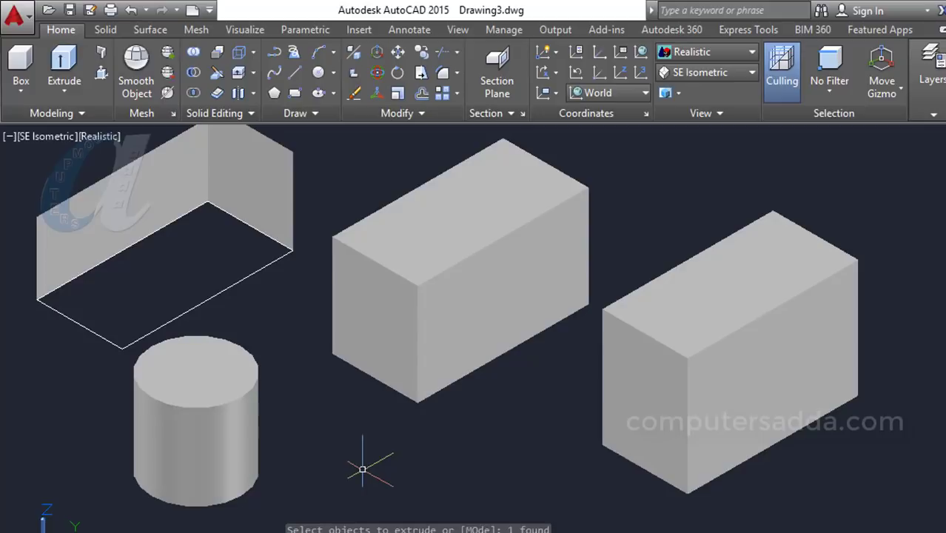
Draw a three-point wavy spline below the middle box.
scroll(450, 483, "down", 2)
scroll(418, 489, "up", 1)
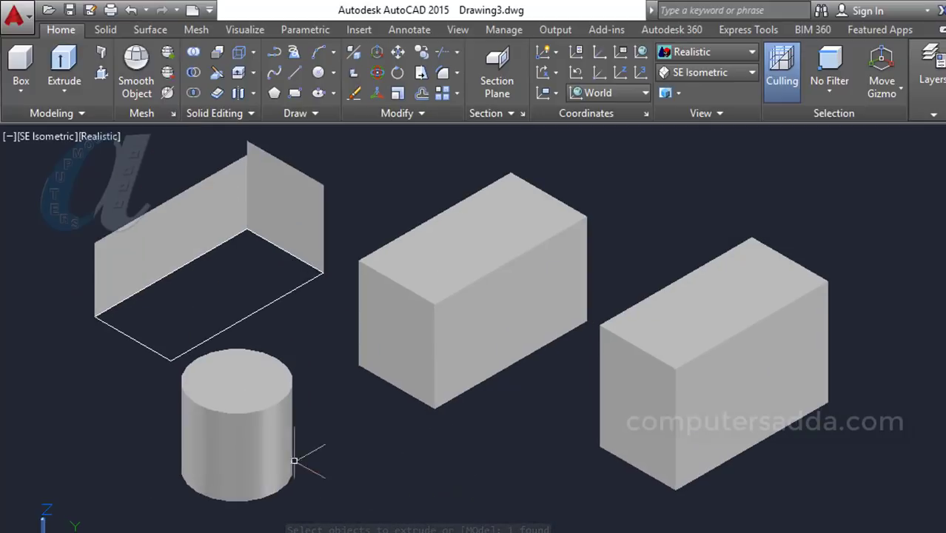
type("spl")
key("Return")
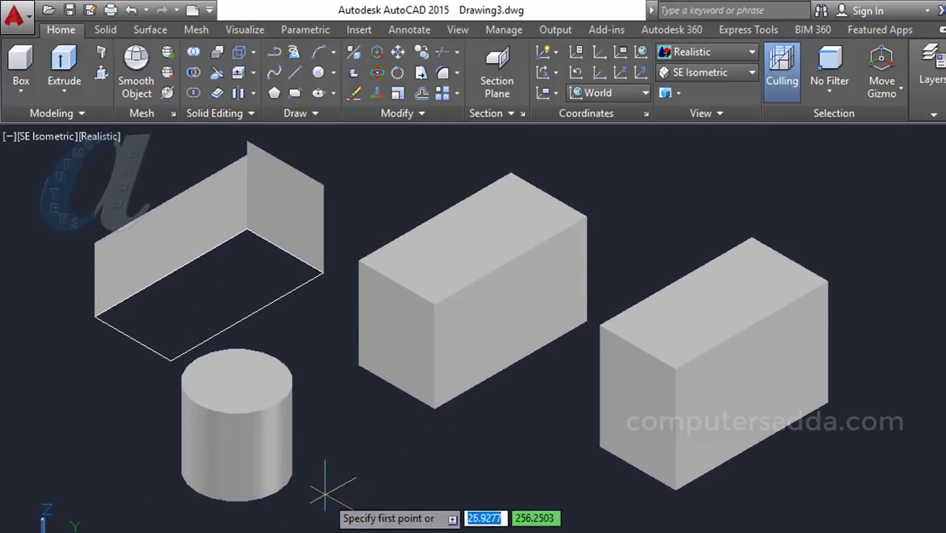
left_click(319, 508)
left_click(363, 483)
left_click(471, 500)
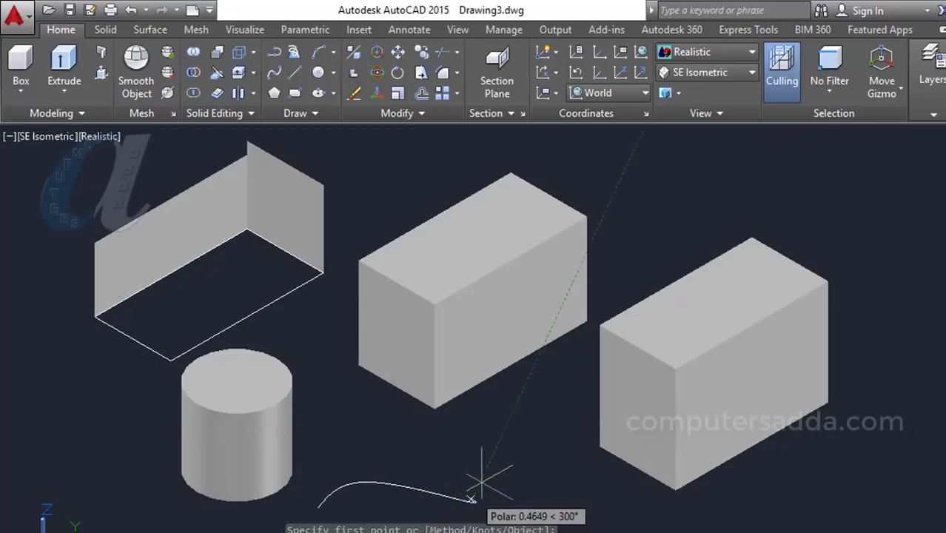
Extrude the spline upward into a curved standing surface.
left_click(63, 70)
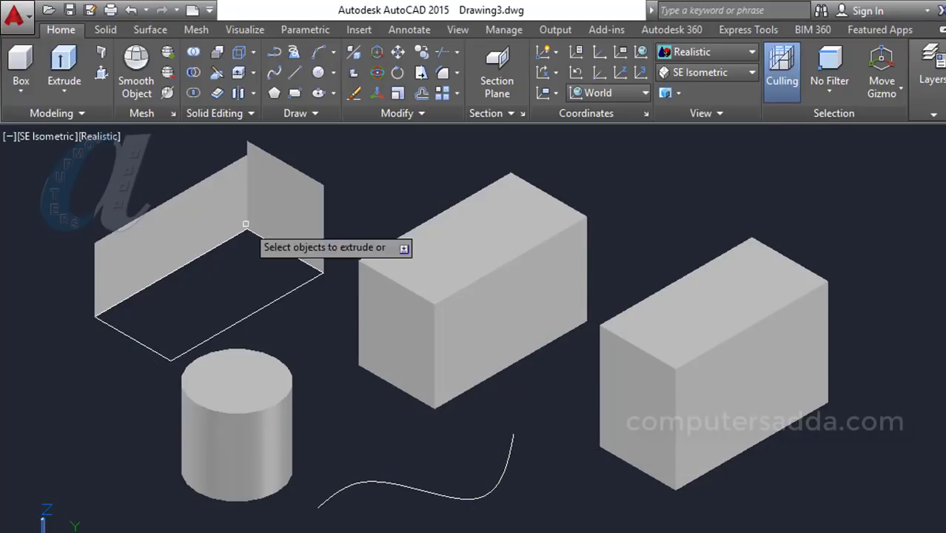
left_click(477, 496)
key("Return")
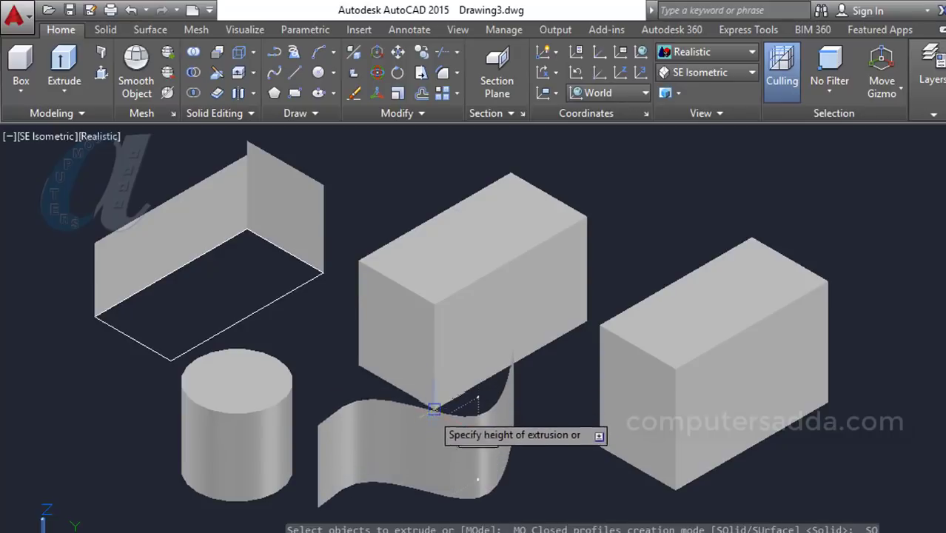
left_click(522, 474)
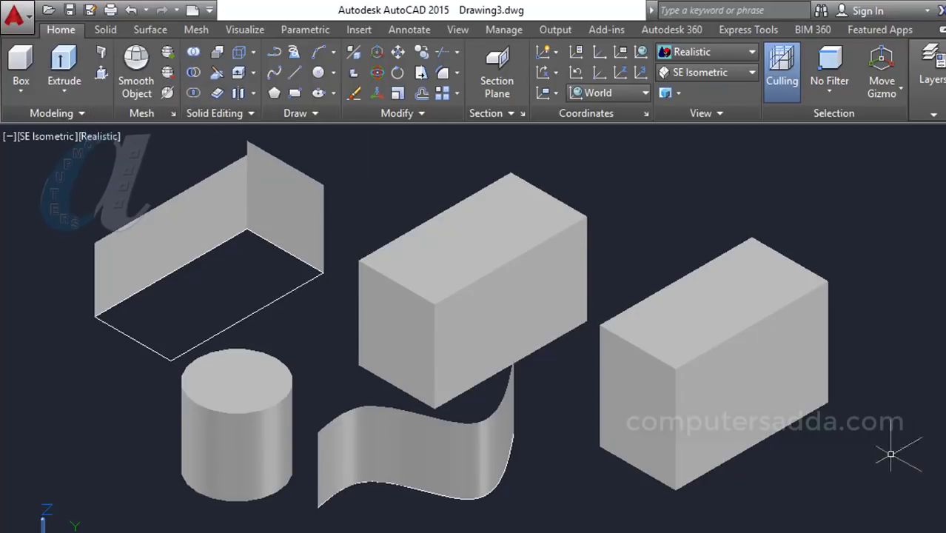
Draw a rectangle from line segments 20, 10, 20 to the right of the solids.
scroll(878, 457, "down", 2)
middle_click_drag(874, 467, 497, 421)
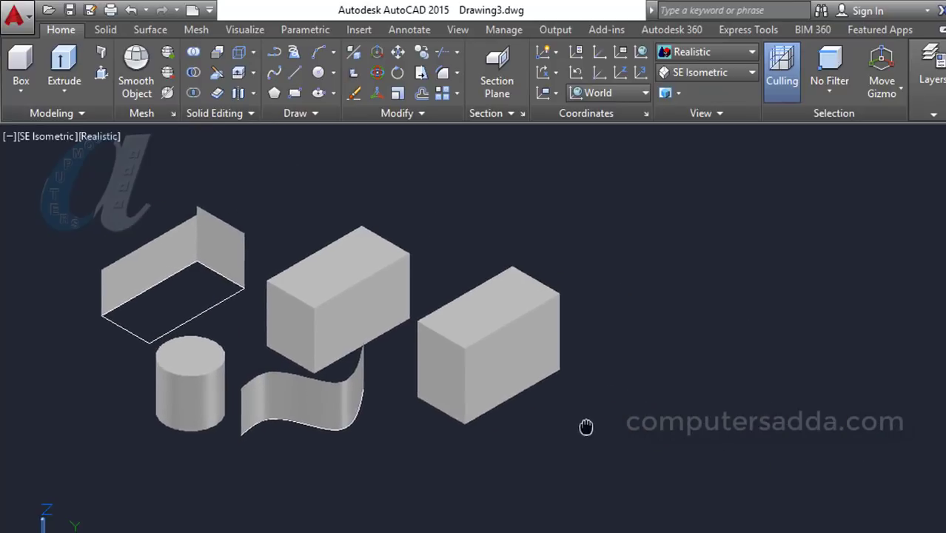
scroll(327, 408, "up", 1)
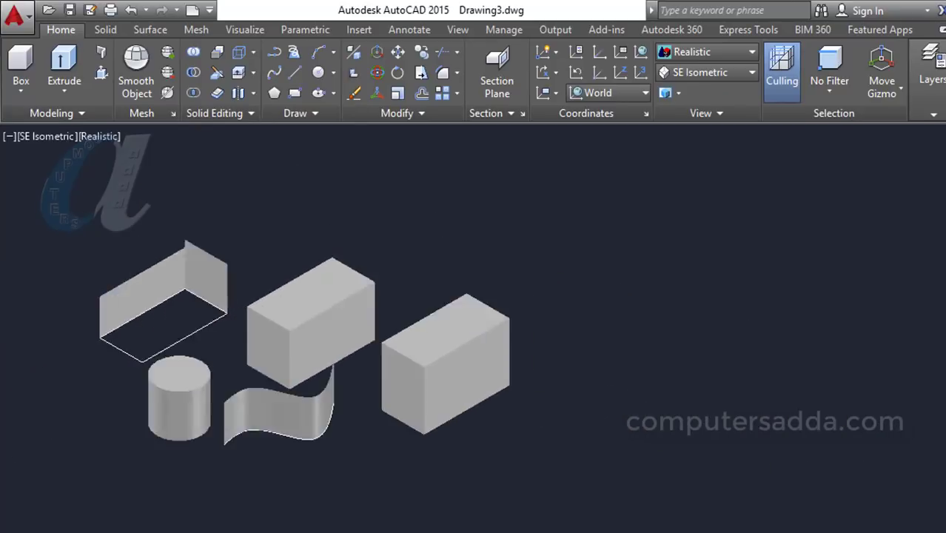
scroll(553, 405, "down", 2)
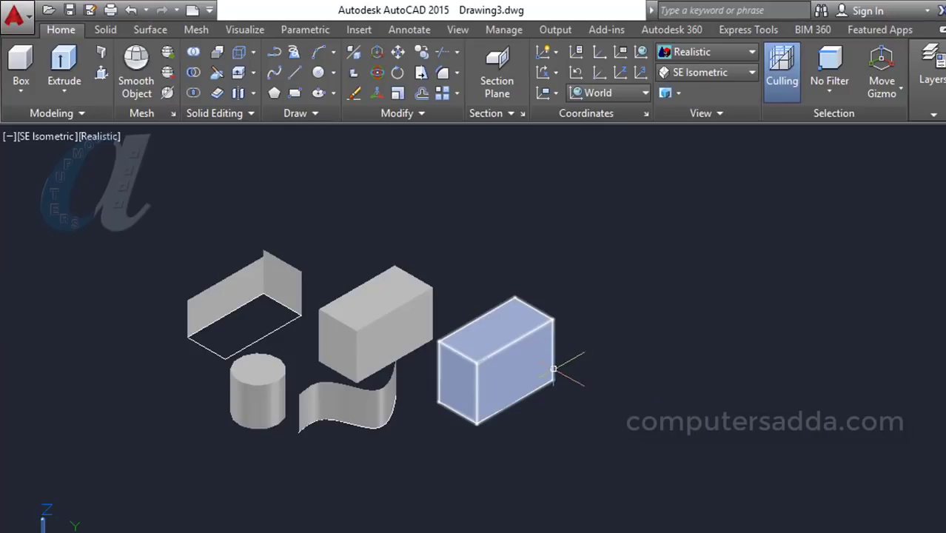
type("l")
key("Return")
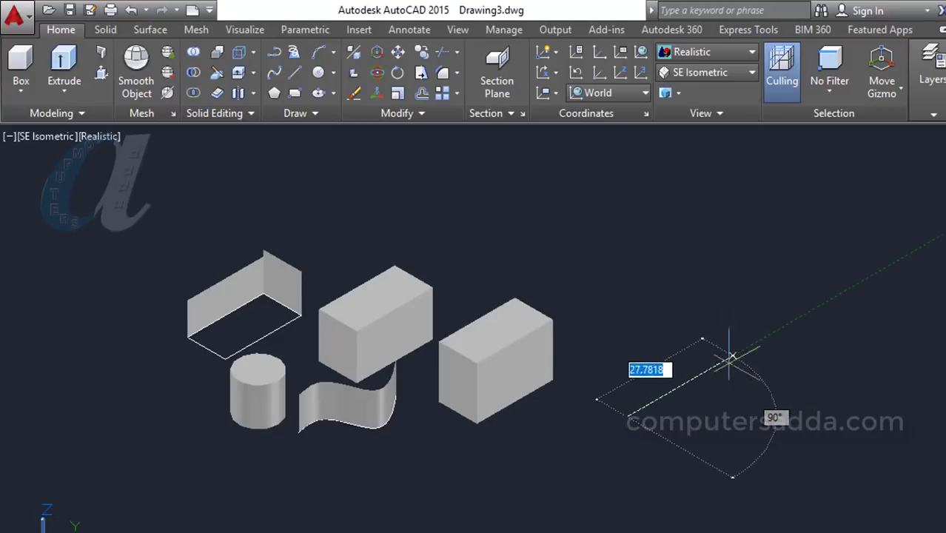
scroll(688, 363, "up", 2)
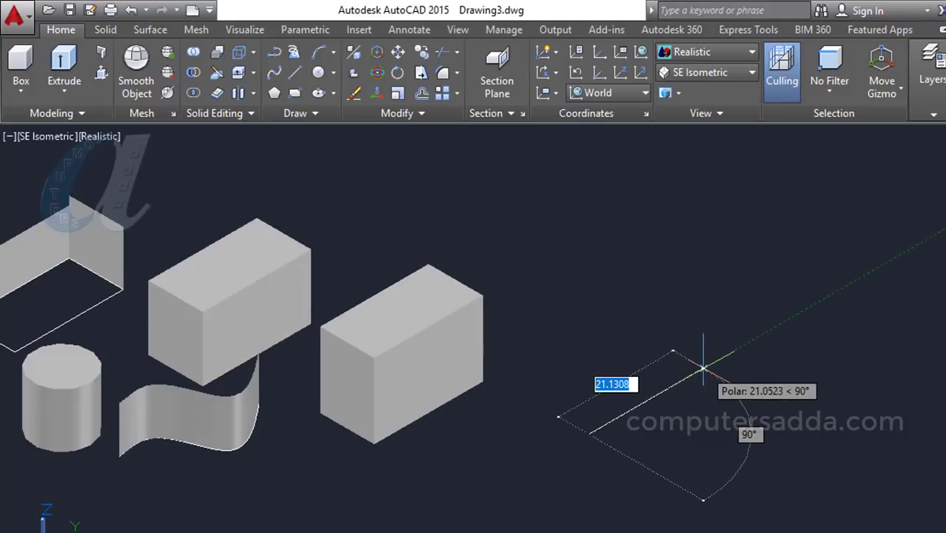
type("20")
key("Return")
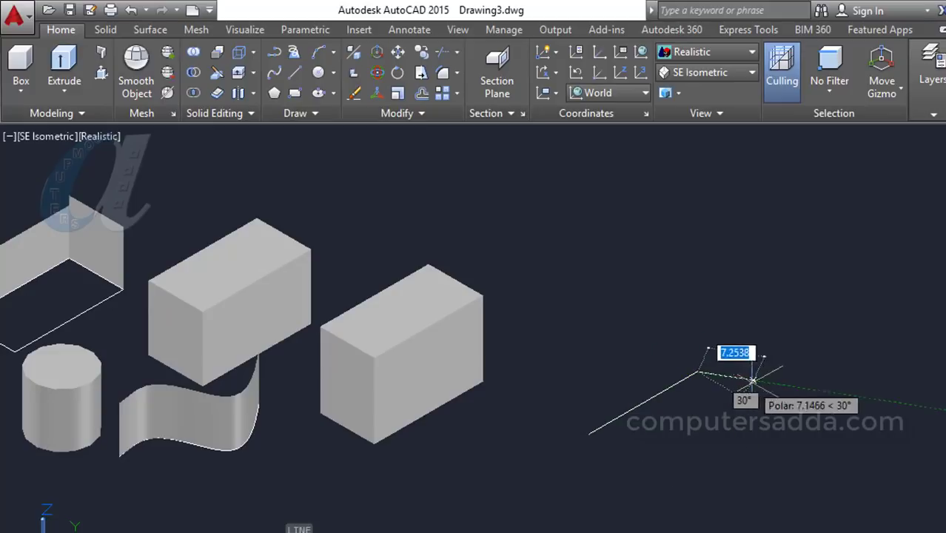
type("10")
key("Return")
type("20")
key("Return")
middle_click_drag(598, 441, 533, 369)
type("pl")
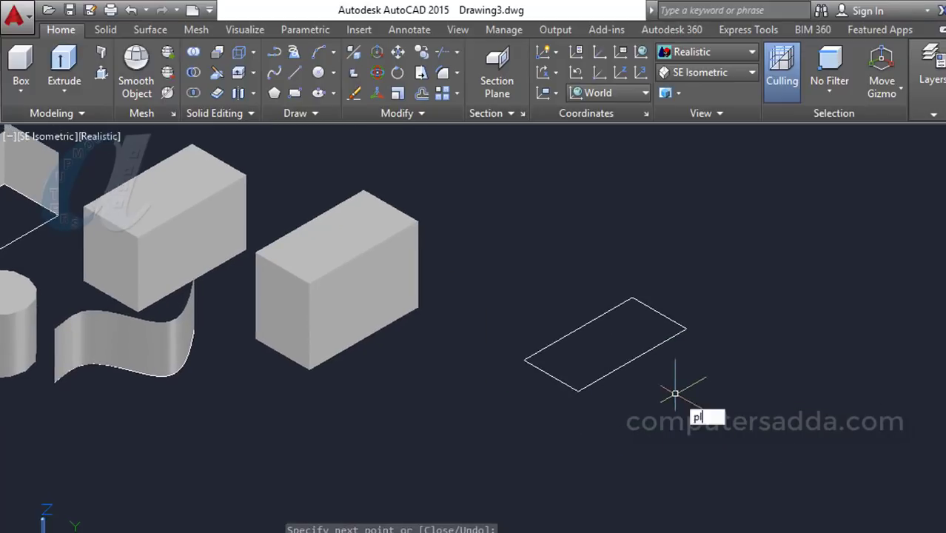
Draw a closed 10 by 20 polyline rectangle beside it.
key("Return")
left_click(788, 368)
type("10")
key("Return")
type("20")
key("Return")
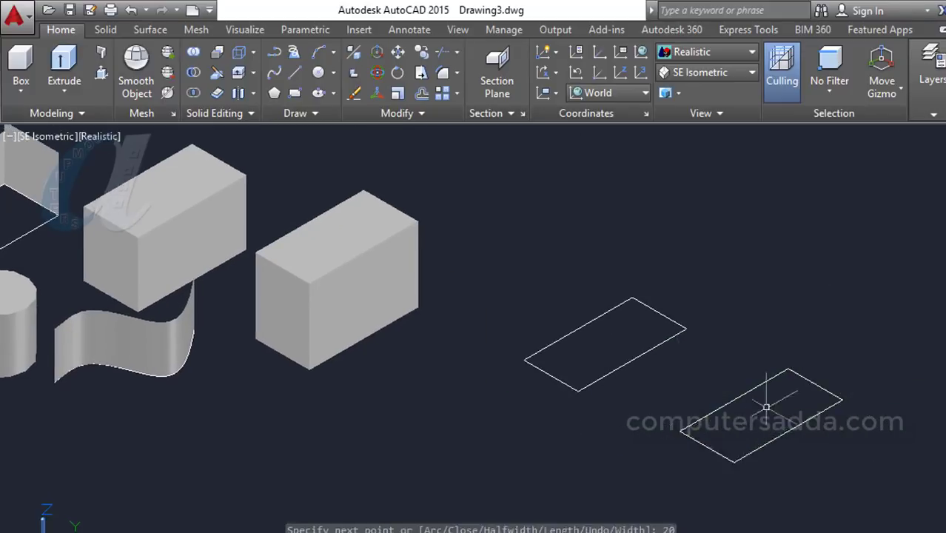
middle_click_drag(659, 387, 744, 411)
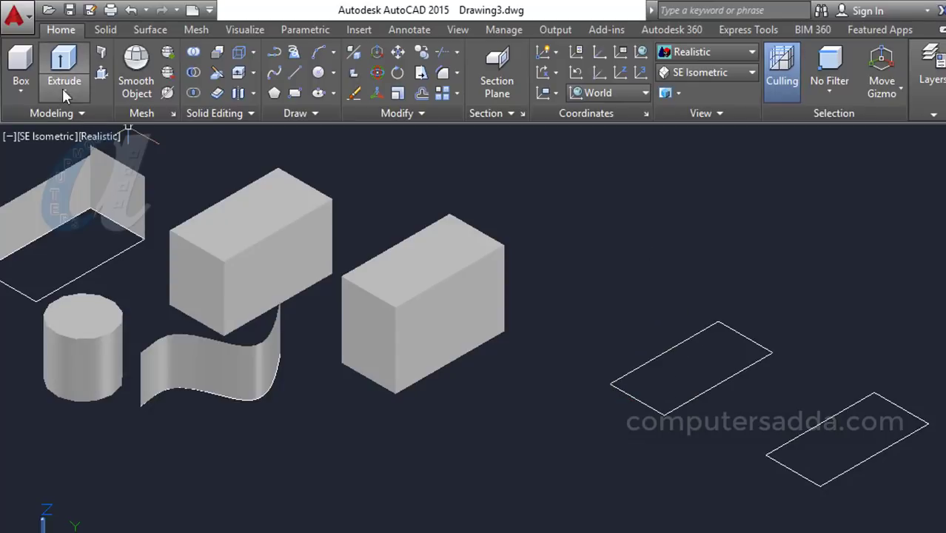
Press-pull both new right-hand rectangles upward into solid boxes.
left_click(101, 75)
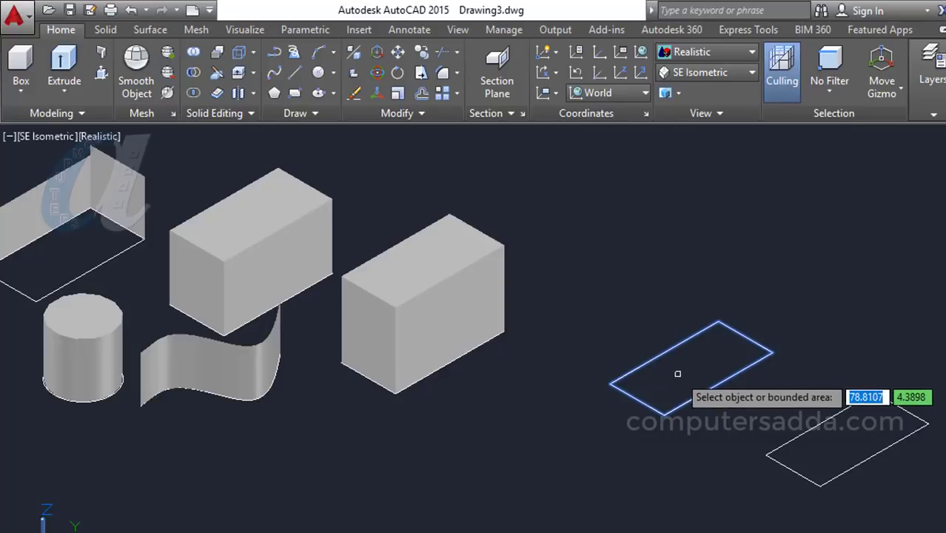
left_click(676, 370)
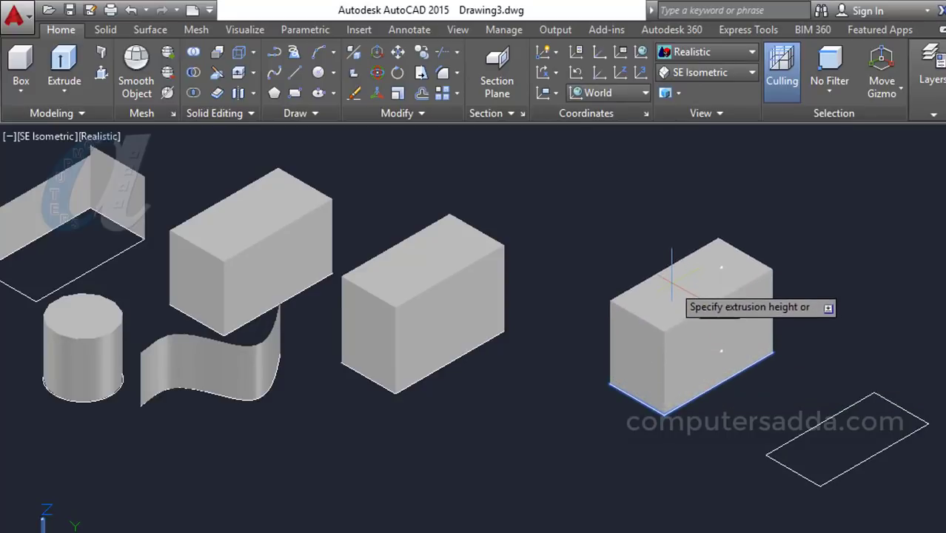
left_click(672, 285)
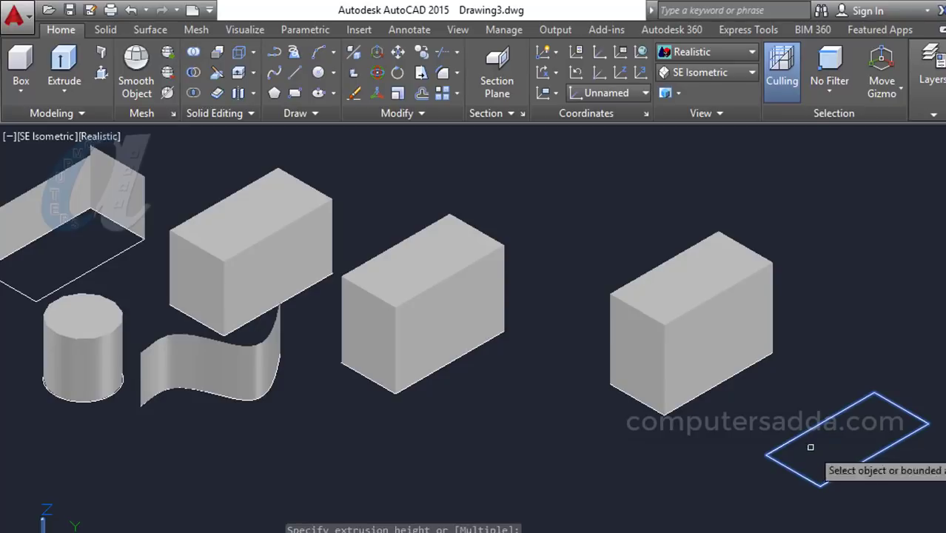
left_click(808, 444)
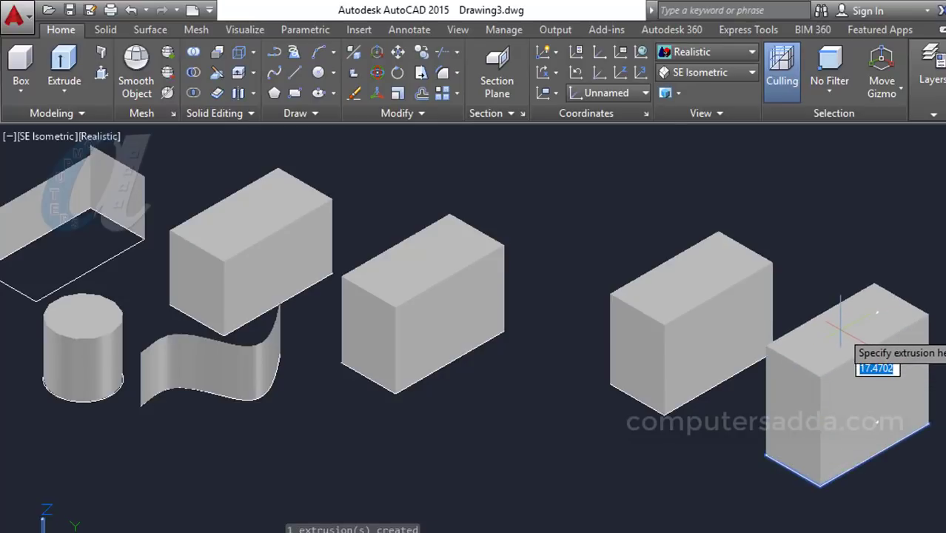
left_click(841, 330)
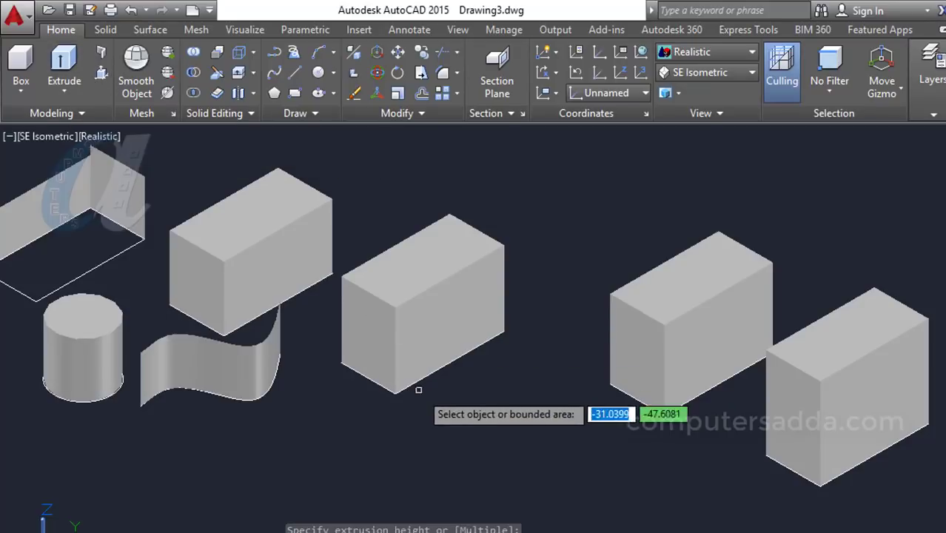
Reset the UCS to World and zoom the view to an empty area of the drawing.
scroll(418, 386, "down", 4)
scroll(397, 393, "up", 2)
scroll(277, 341, "up", 2)
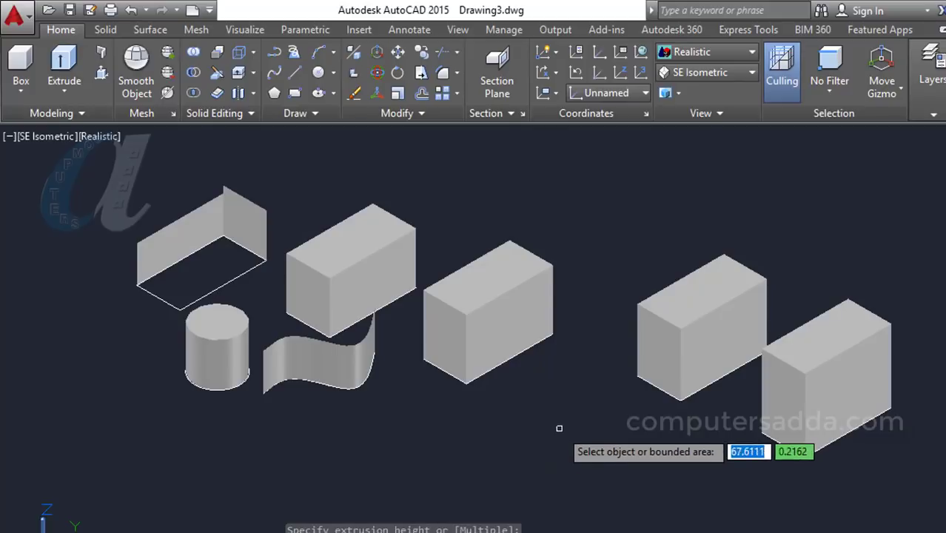
scroll(547, 437, "down", 2)
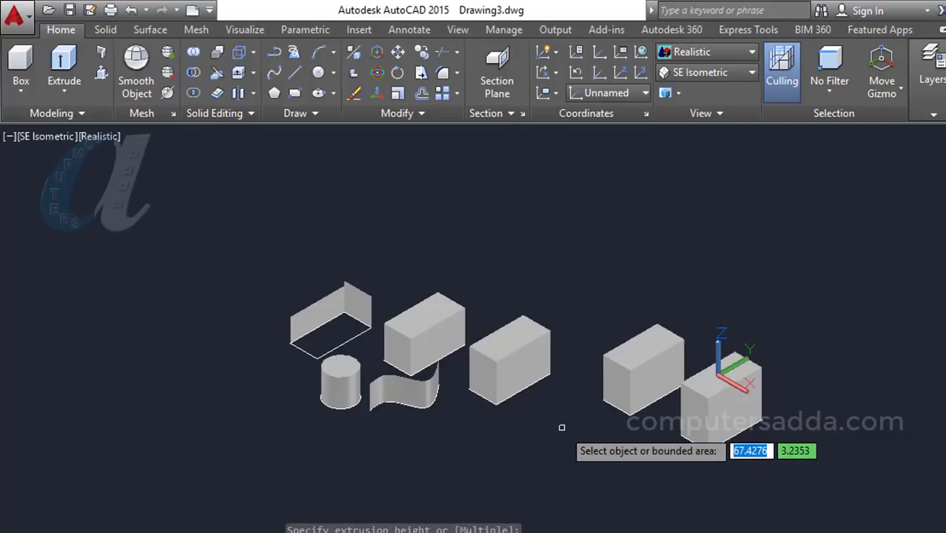
left_click(618, 404)
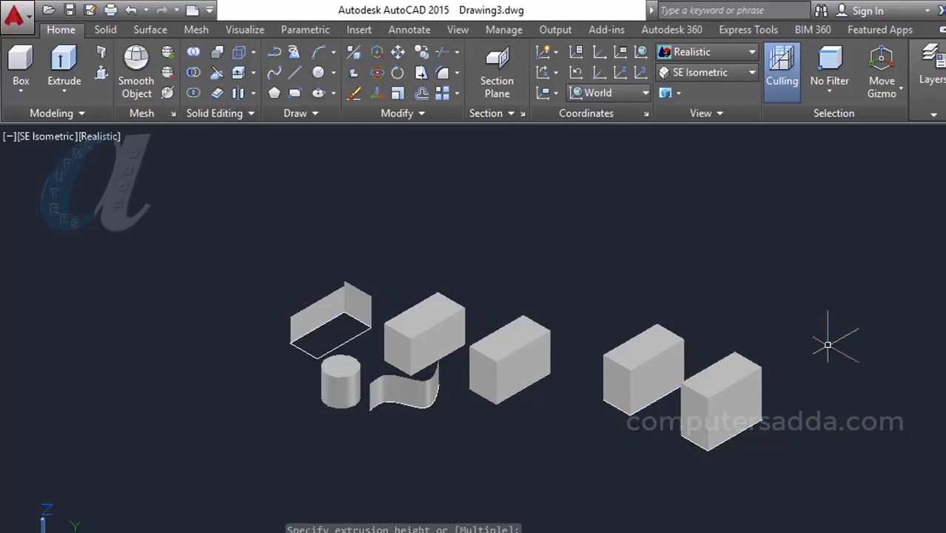
scroll(828, 345, "up", 5)
type("REC")
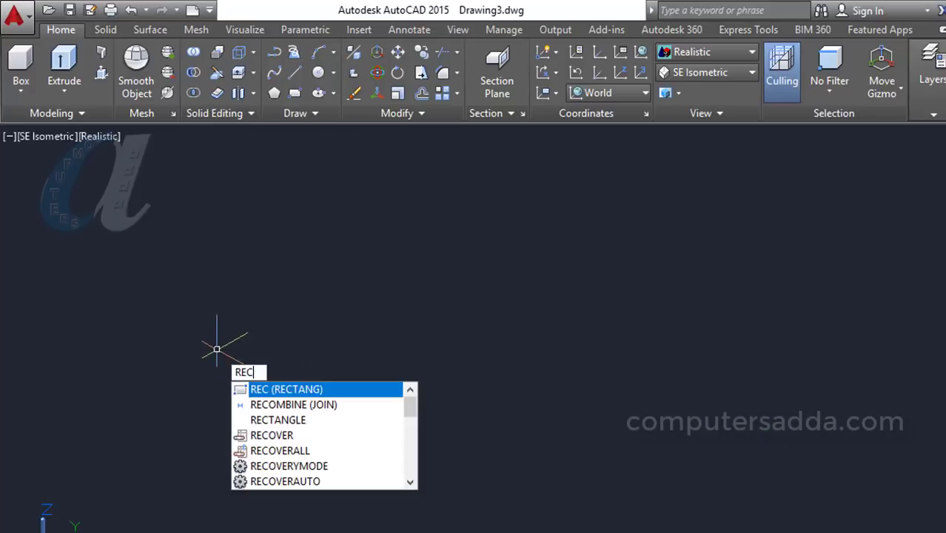
Draw a 10 by 10 square with the rectangle tool.
key("Return")
left_click(169, 435)
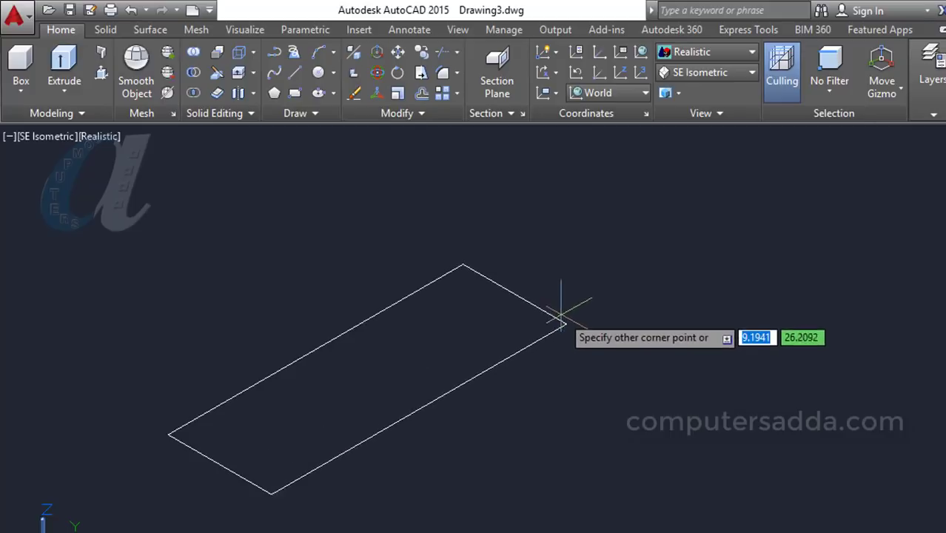
key("Tab")
type("10")
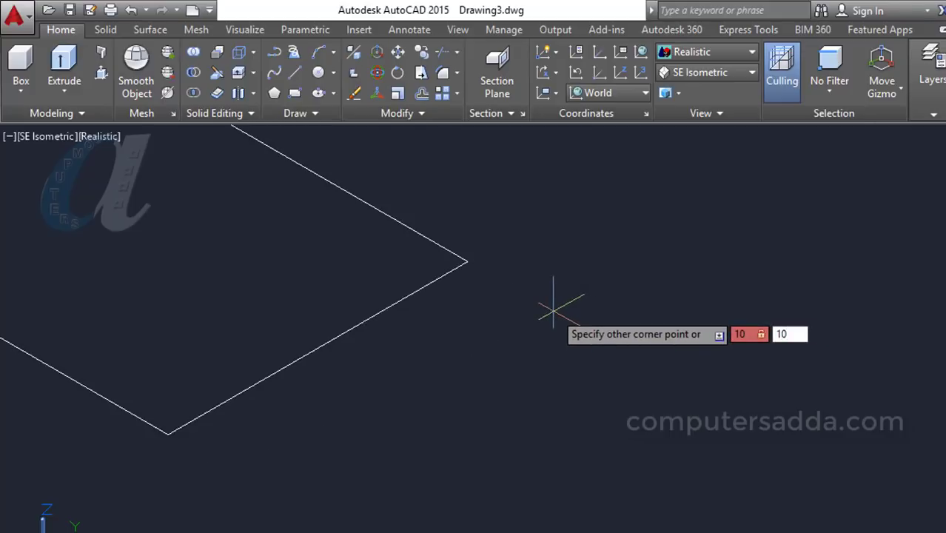
key("Return")
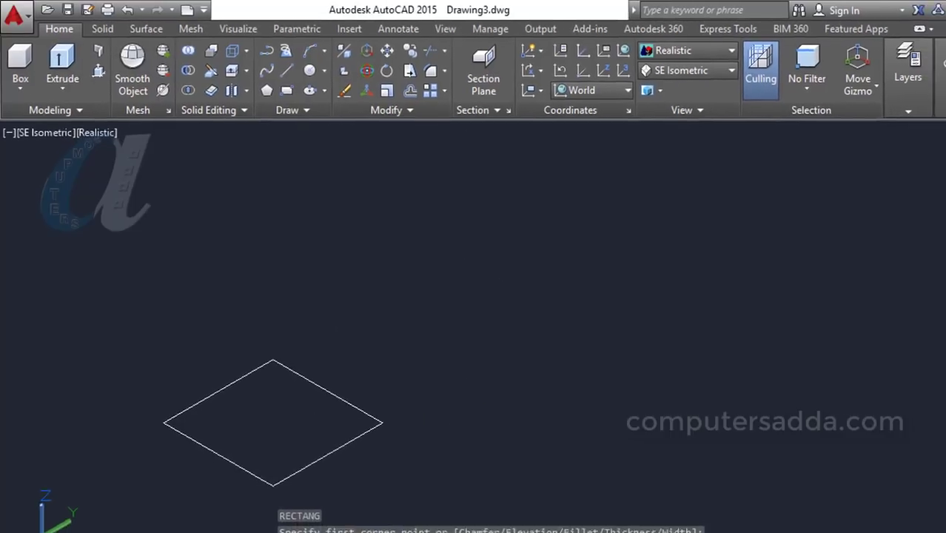
key("Escape")
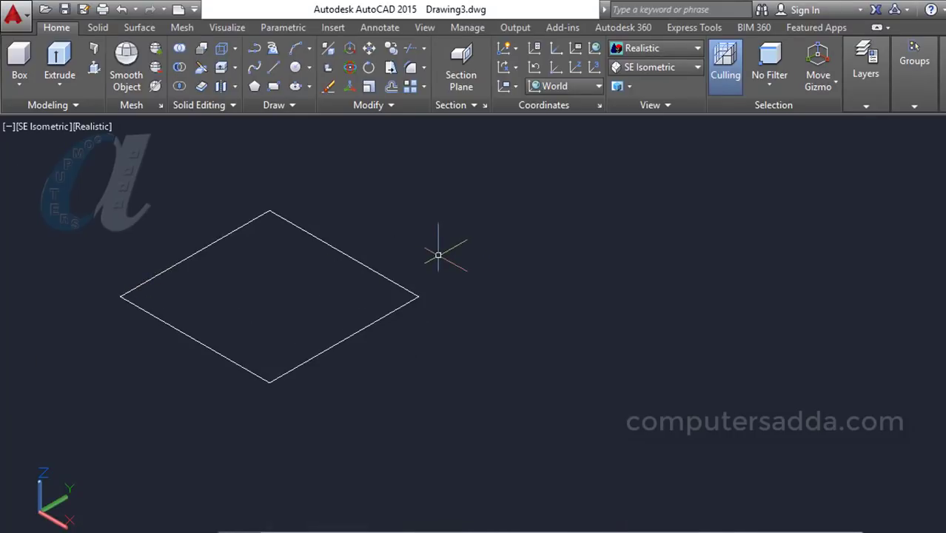
type("O")
Offset the square 3 units inward to create an inner square.
key("Return")
type("3")
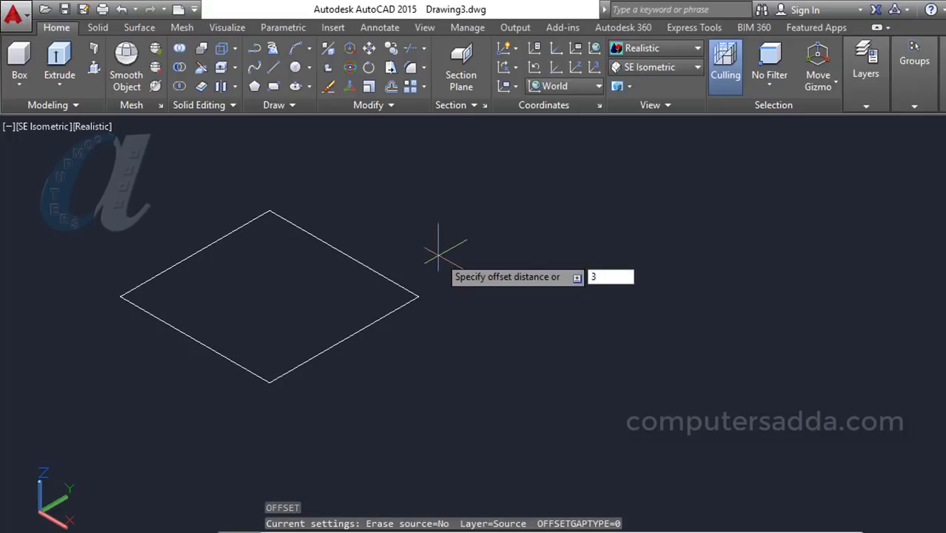
key("Return")
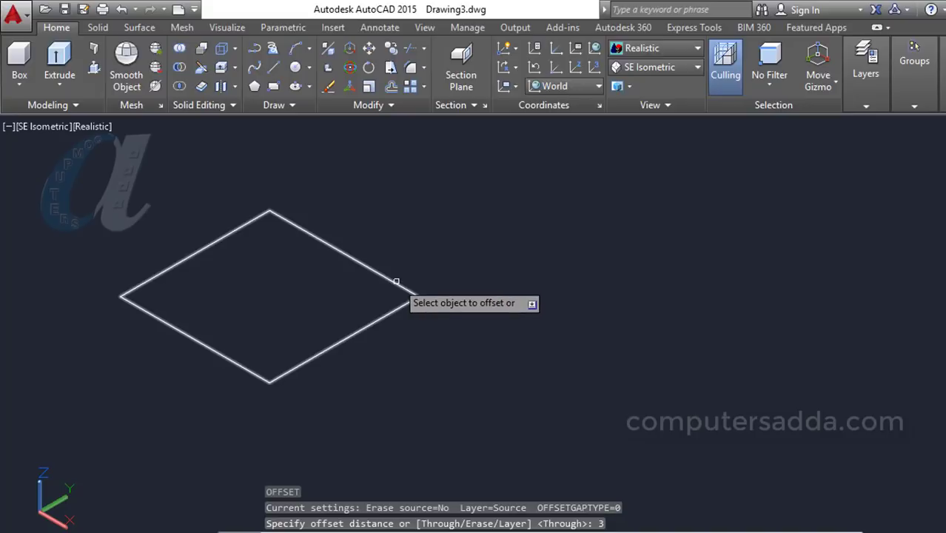
left_click(396, 282)
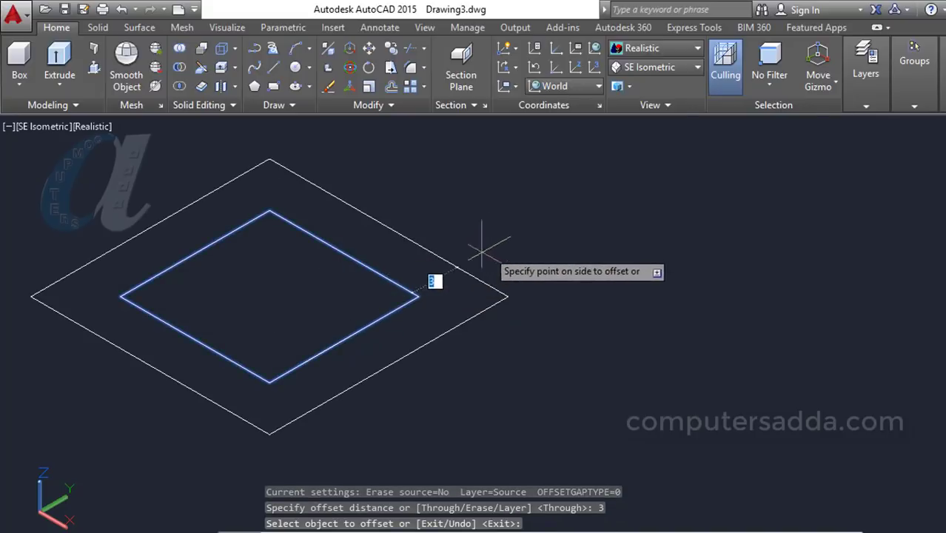
left_click(341, 289)
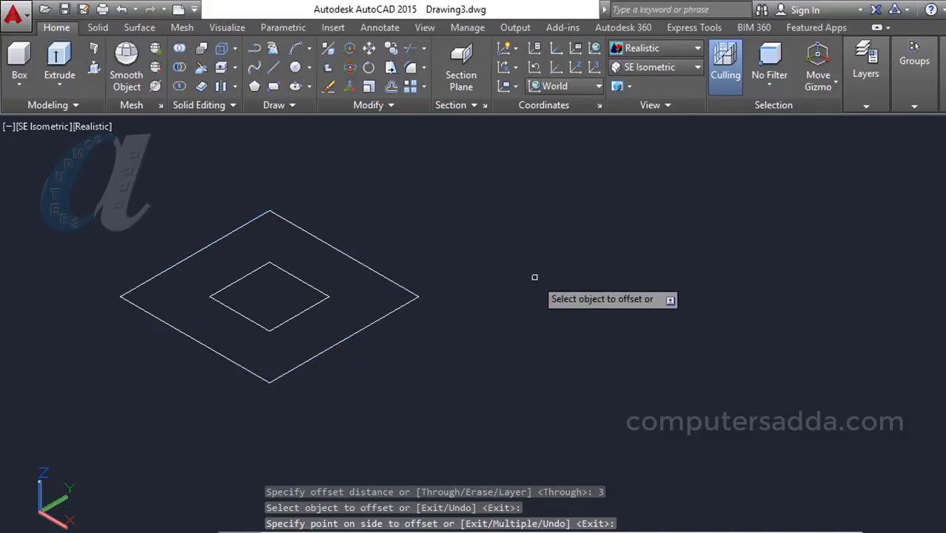
Copy both squares as a pair to the right.
type("cp")
key("Return")
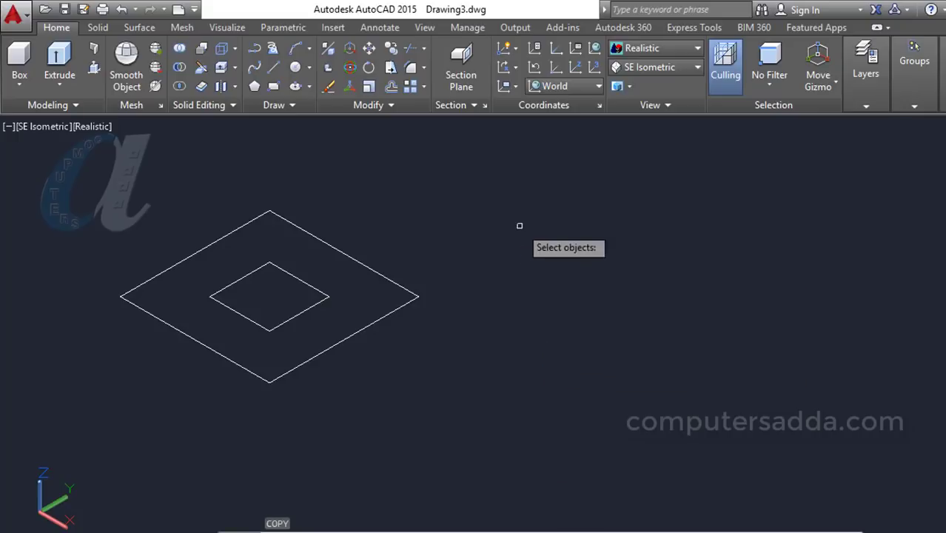
left_click(483, 205)
left_click(65, 429)
key("Return")
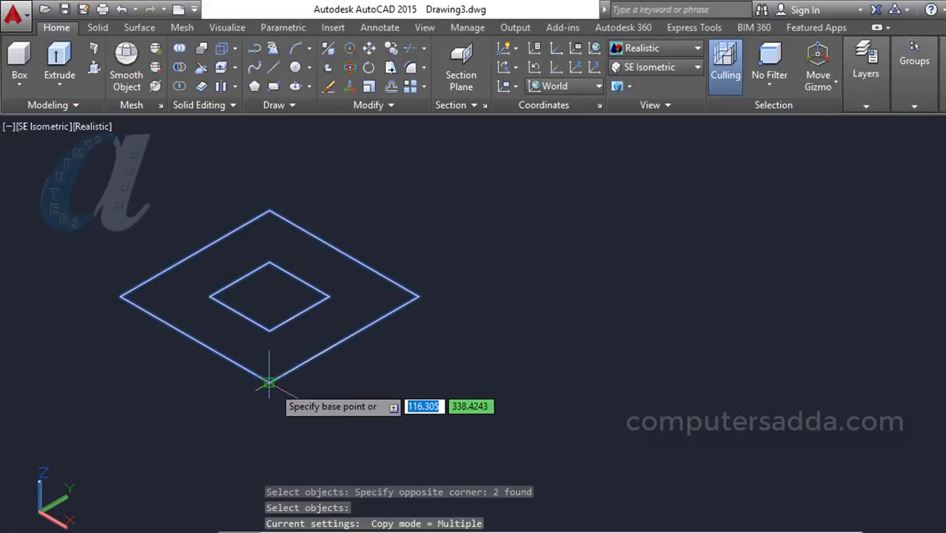
left_click(269, 382)
left_click(670, 388)
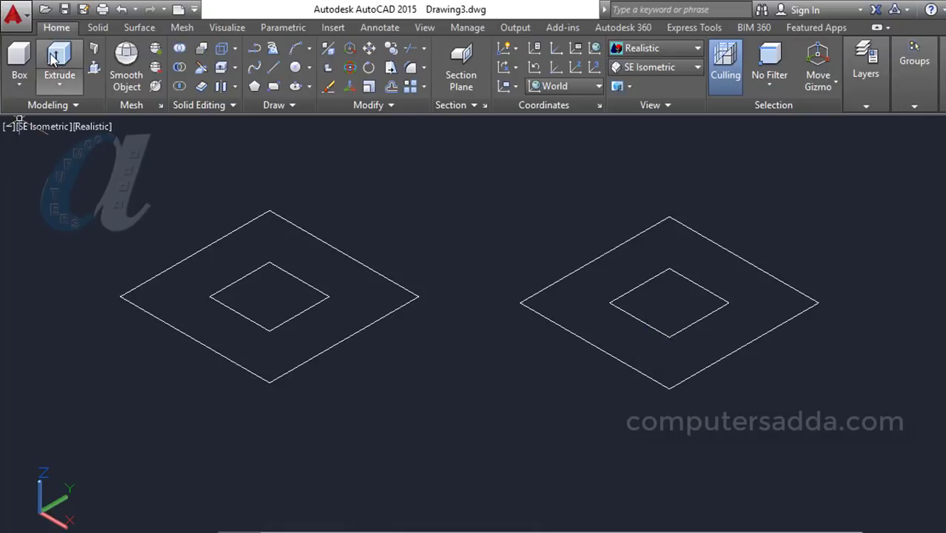
Extrude the left pair's outer square into a solid block.
left_click(56, 60)
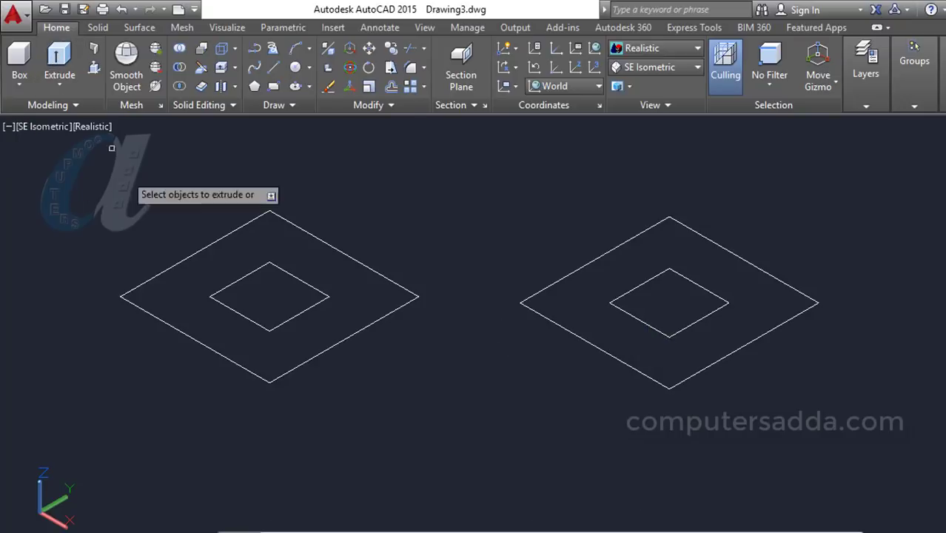
left_click(239, 279)
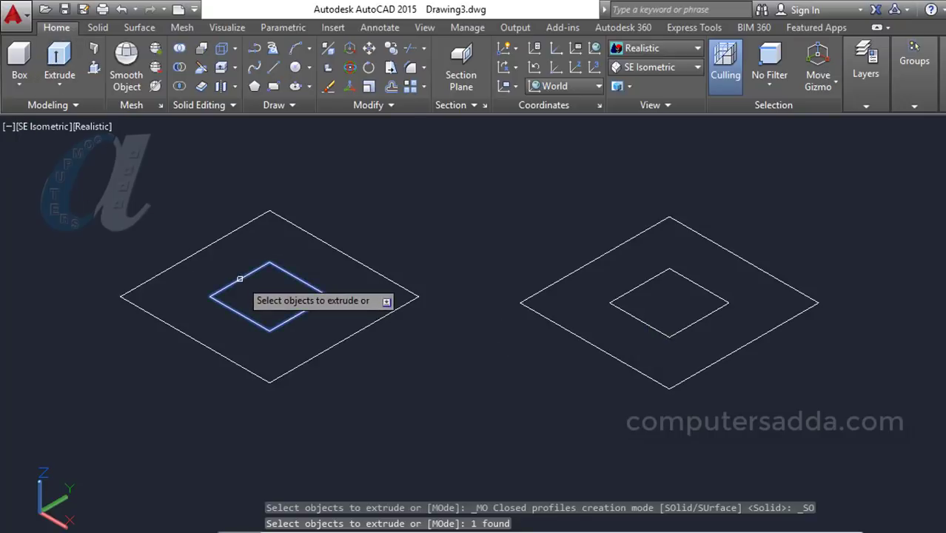
key("Return")
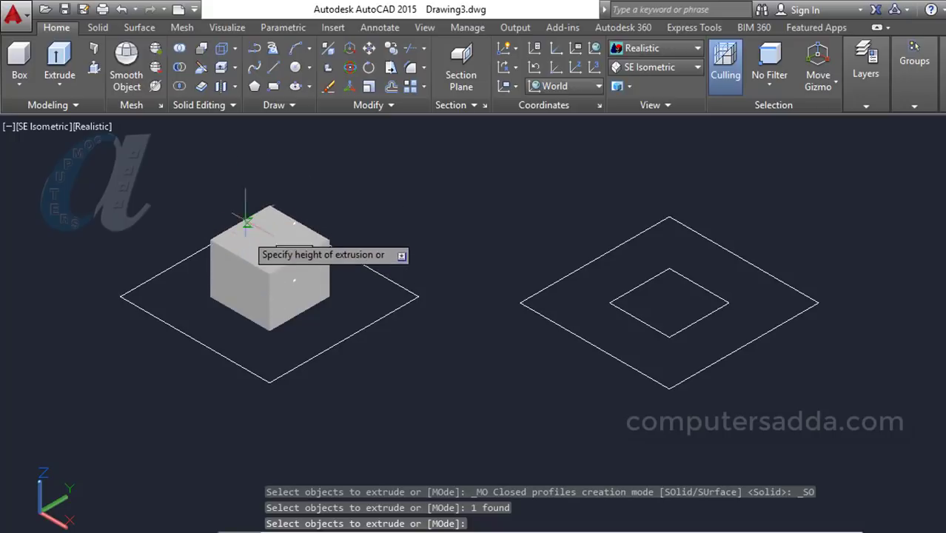
key("Escape")
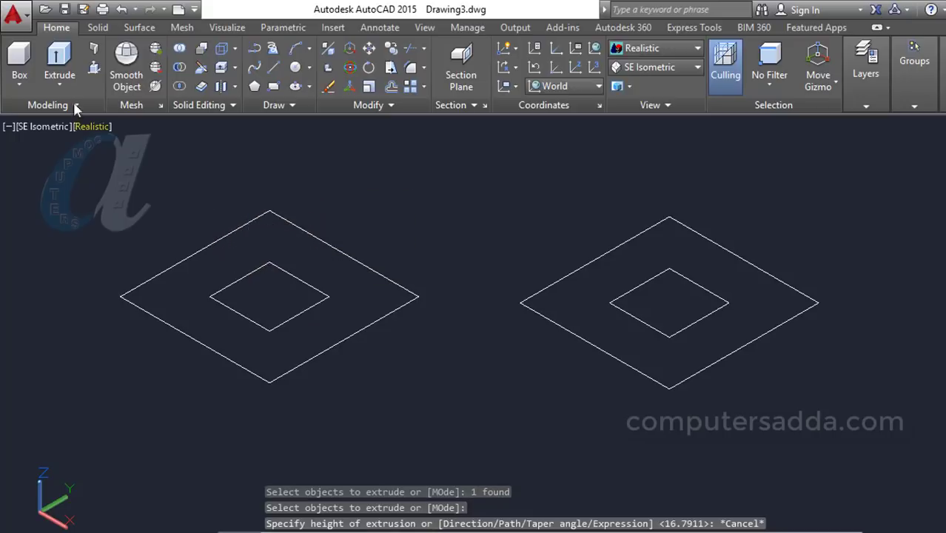
left_click(59, 63)
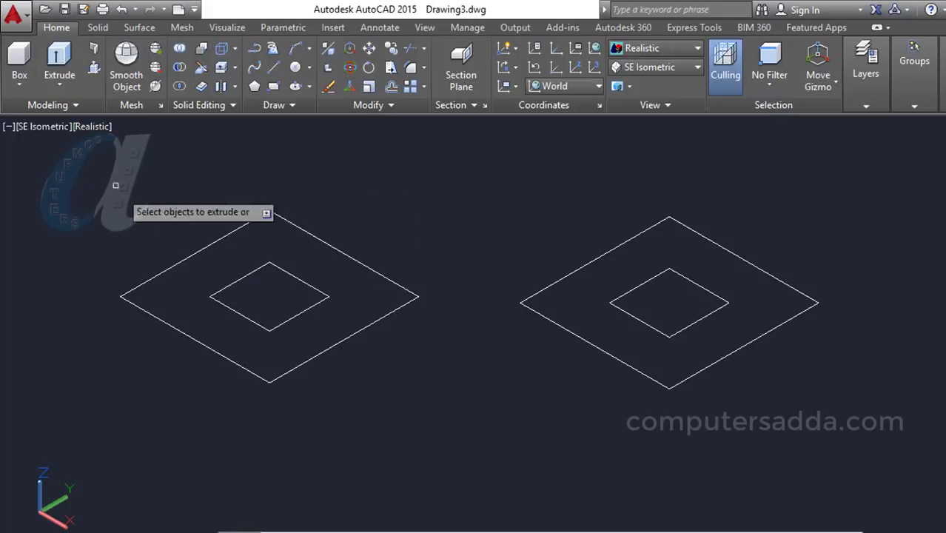
left_click(167, 268)
key("Return")
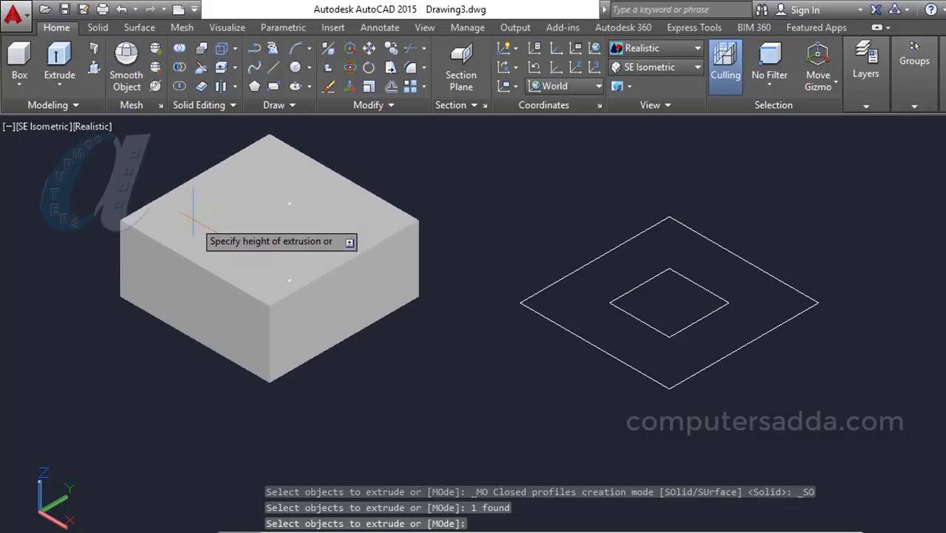
left_click(172, 194)
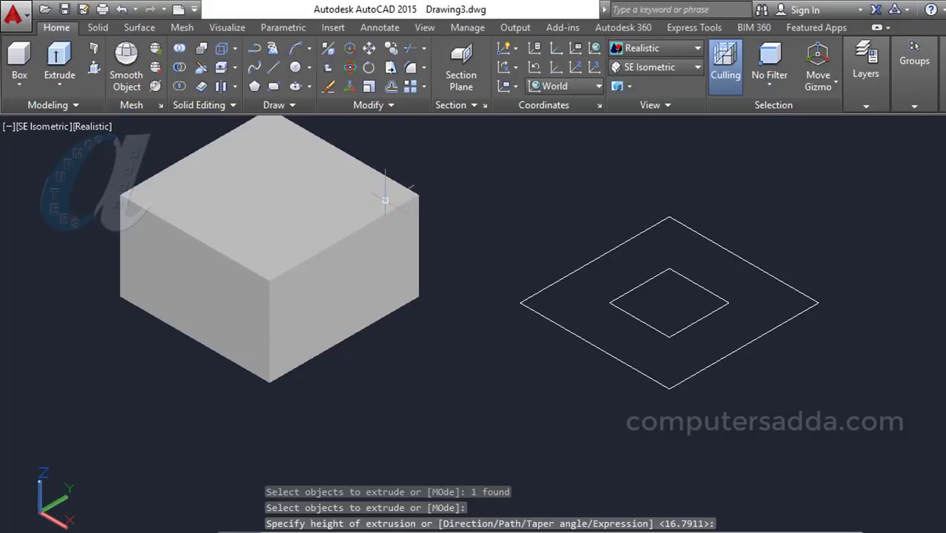
Press-pull the area between the right squares into a block with a square hole.
left_click(94, 68)
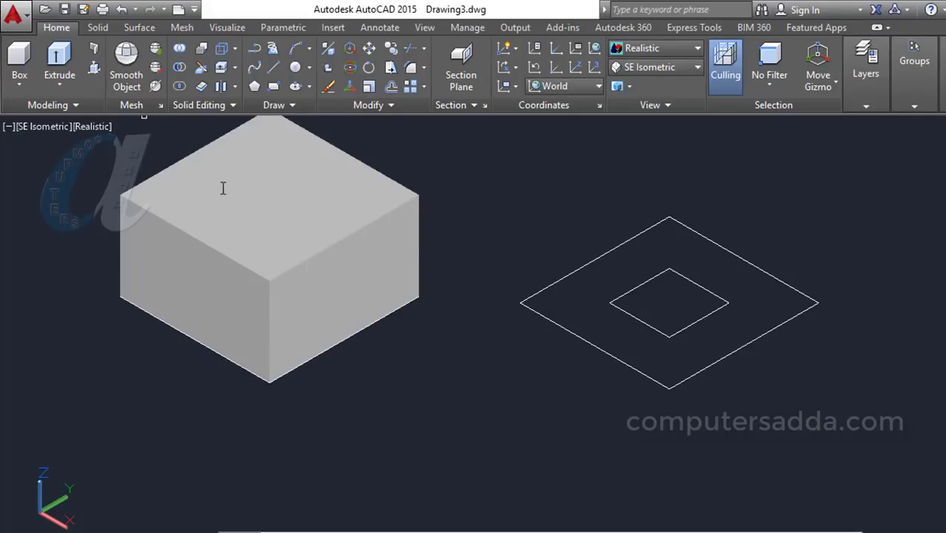
left_click(680, 297)
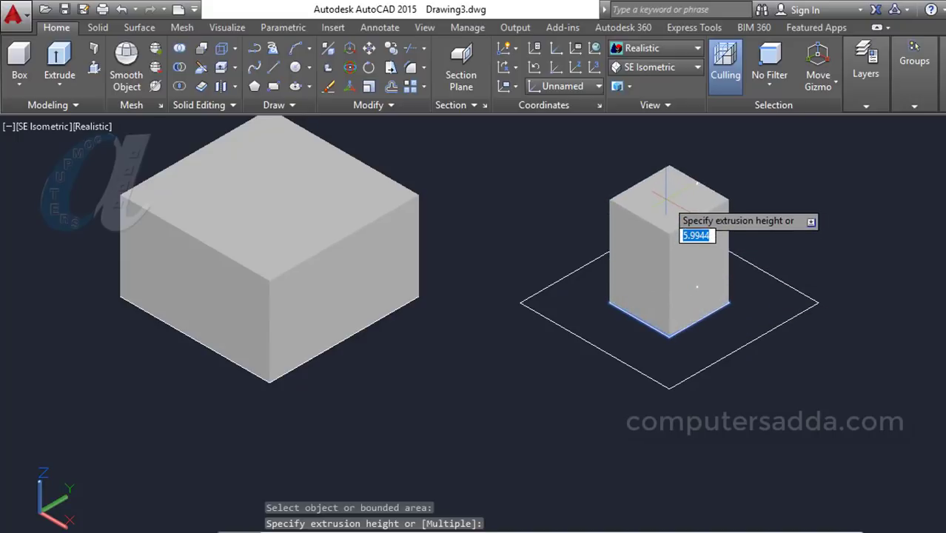
left_click(670, 211)
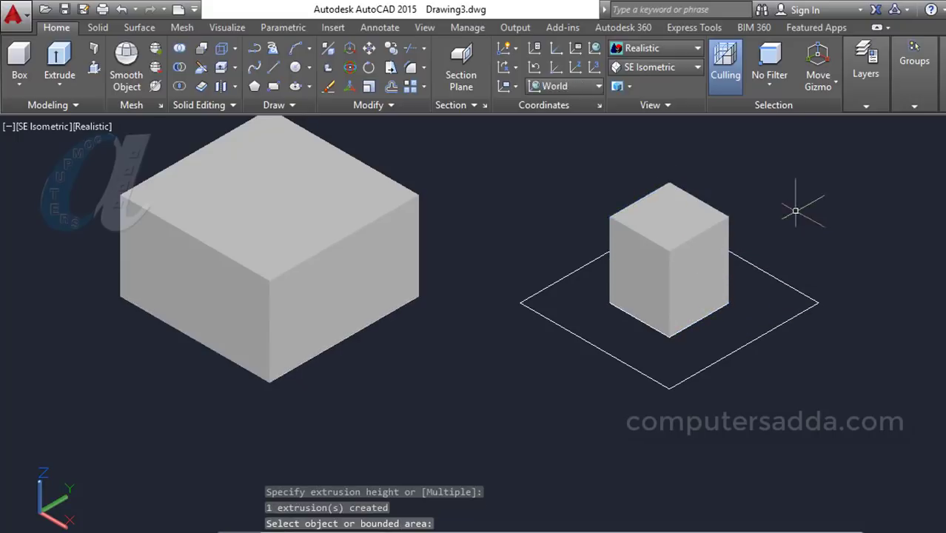
key("ctrl+z")
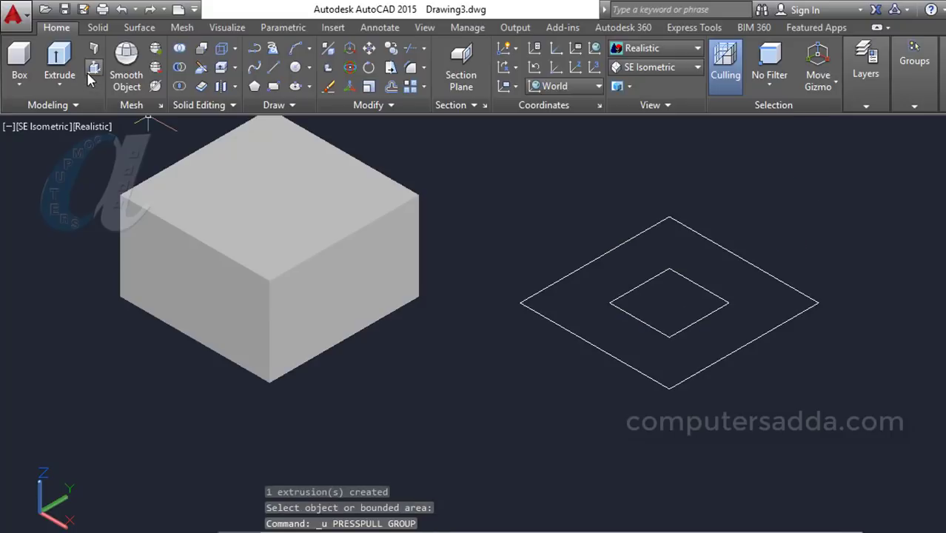
left_click(90, 71)
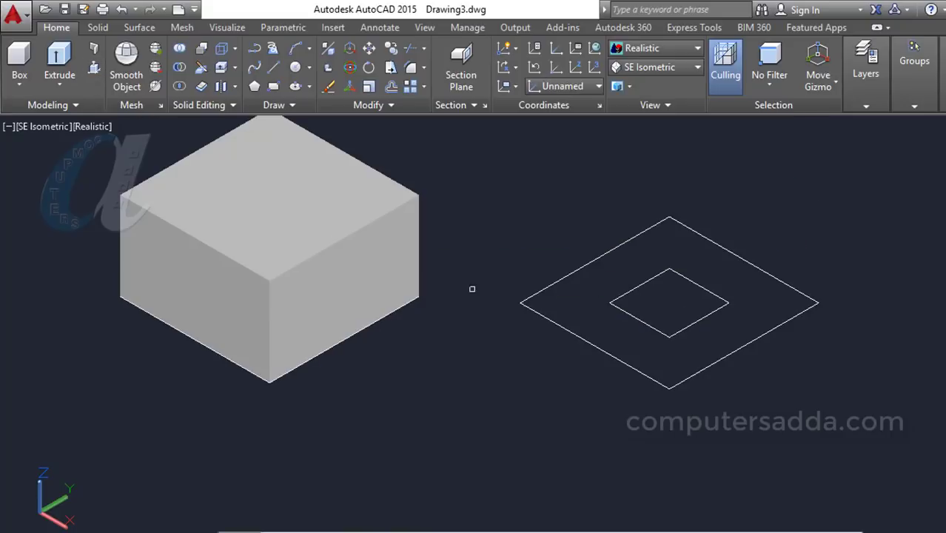
left_click(585, 296)
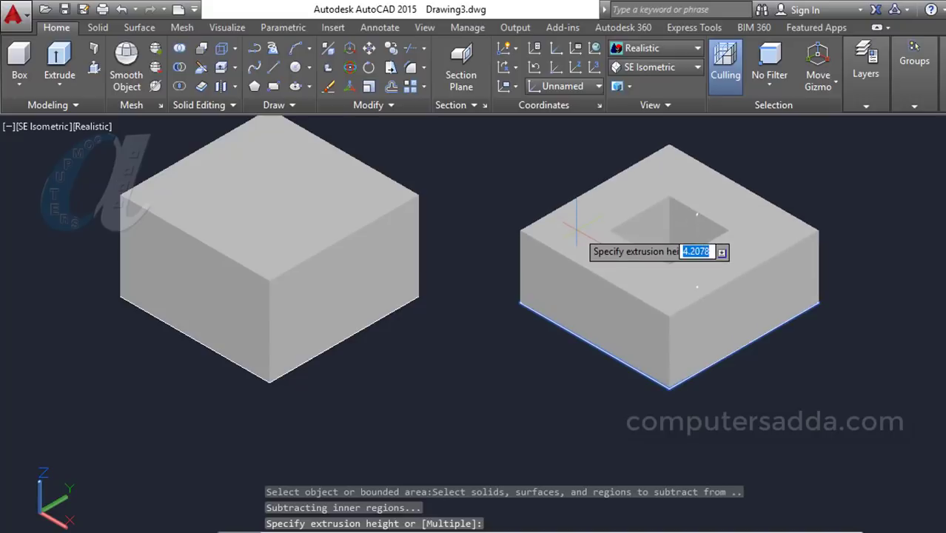
left_click(451, 237)
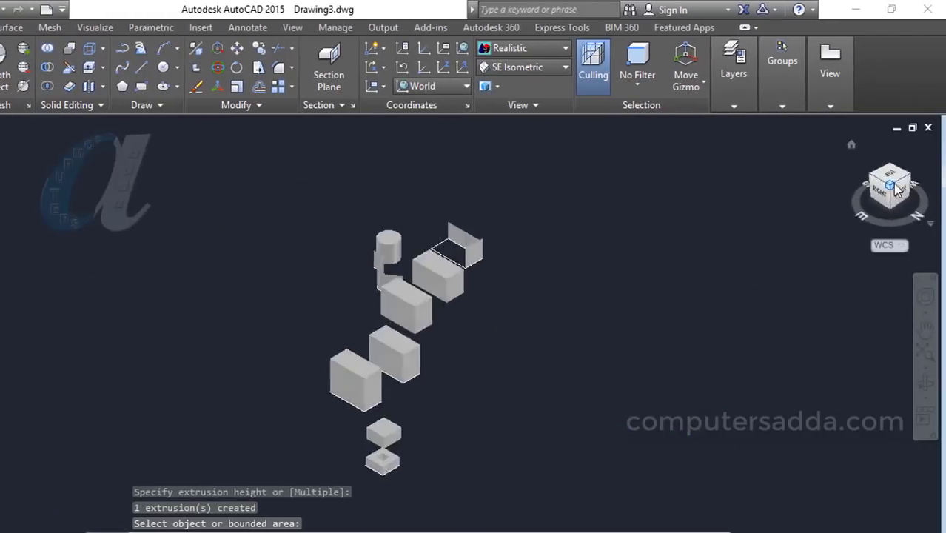
End press-pull and switch the view to SE Isometric.
key("Return")
left_click(874, 179)
key("Escape")
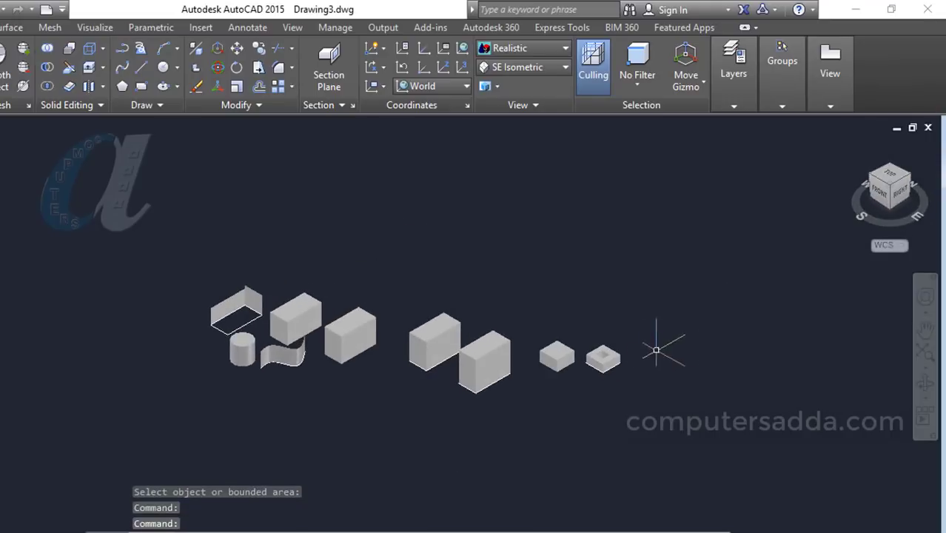
scroll(661, 338, "up", 3)
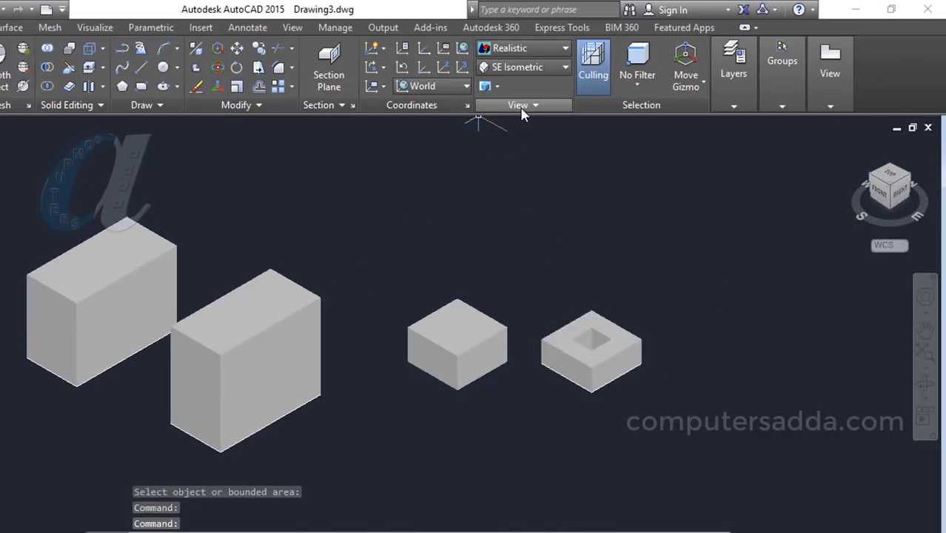
left_click(534, 70)
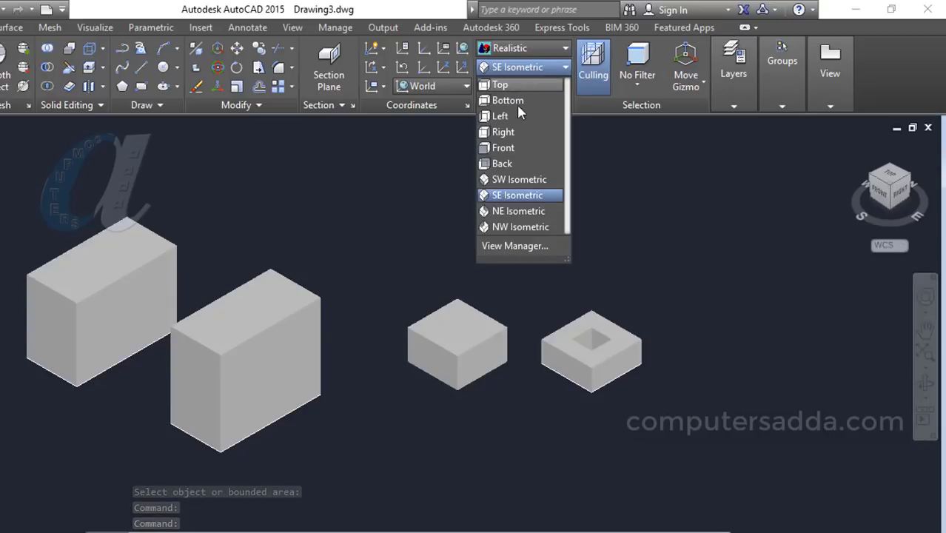
left_click(517, 195)
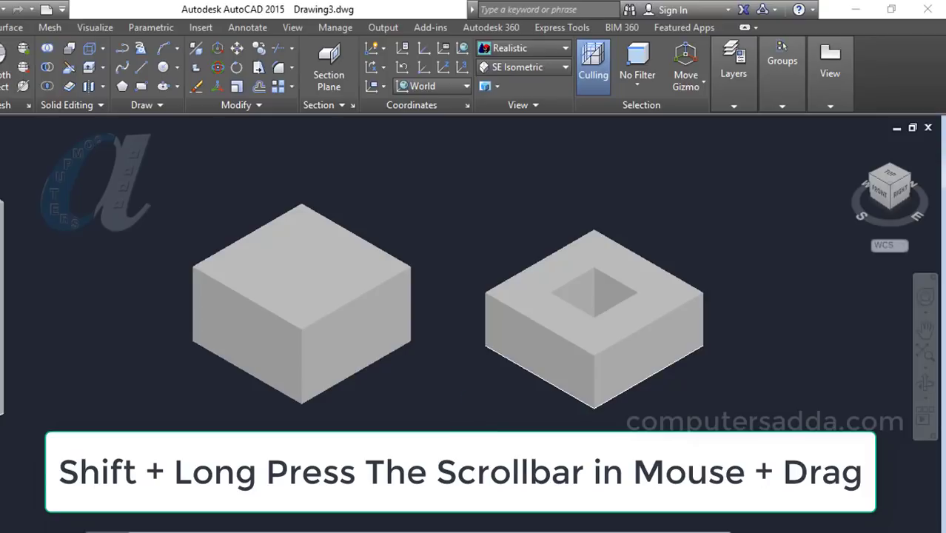
Orbit around the blocks, then restore SE Isometric and pan to frame both blocks.
mouse_move(464, 420)
middle_mouse_down("shift")
mouse_move(465, 380)
mouse_move(499, 288)
mouse_move(566, 321)
mouse_move(472, 428)
mouse_move(451, 373)
mouse_move(655, 380)
mouse_move(629, 337)
mouse_move(503, 391)
mouse_move(480, 474)
mouse_move(475, 436)
mouse_move(467, 468)
middle_mouse_up("shift")
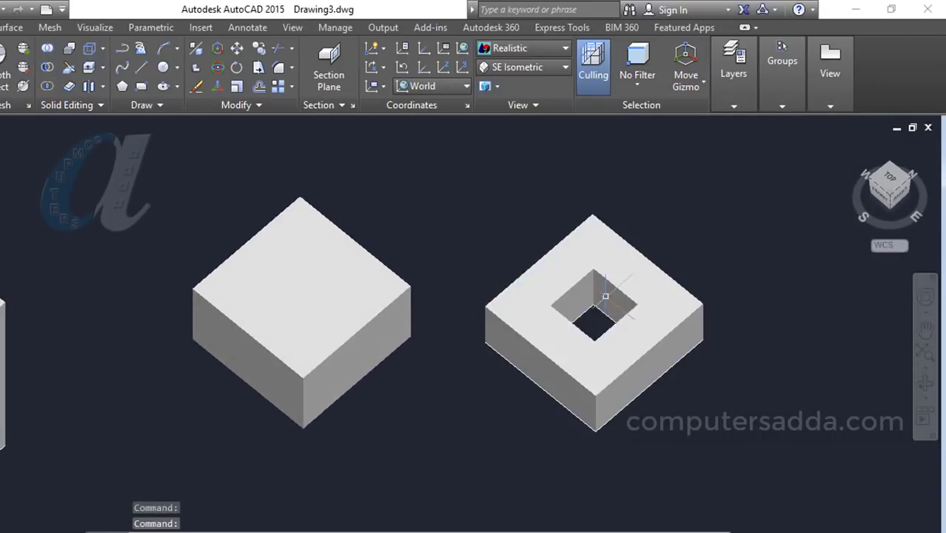
mouse_move(456, 450)
middle_mouse_down("shift")
mouse_move(461, 424)
mouse_move(450, 439)
mouse_move(489, 311)
middle_mouse_up("shift")
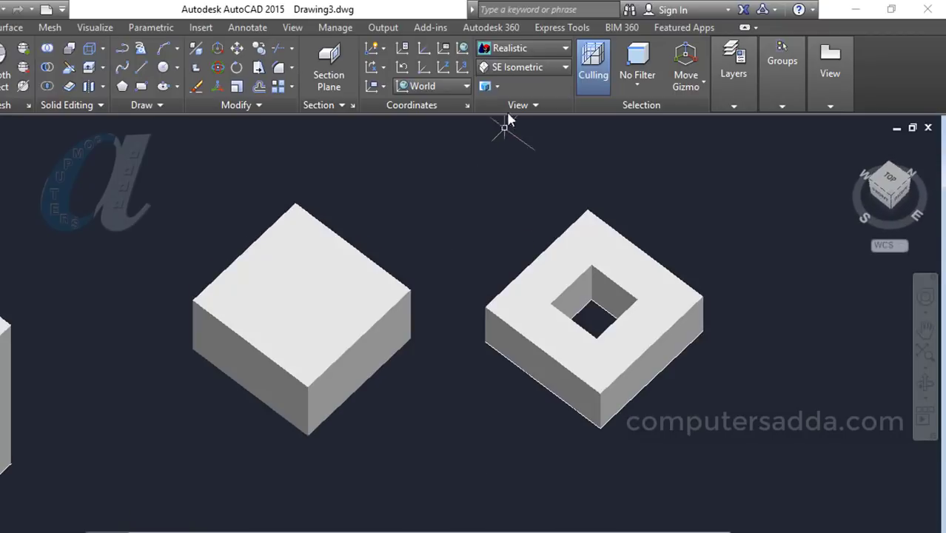
left_click(538, 68)
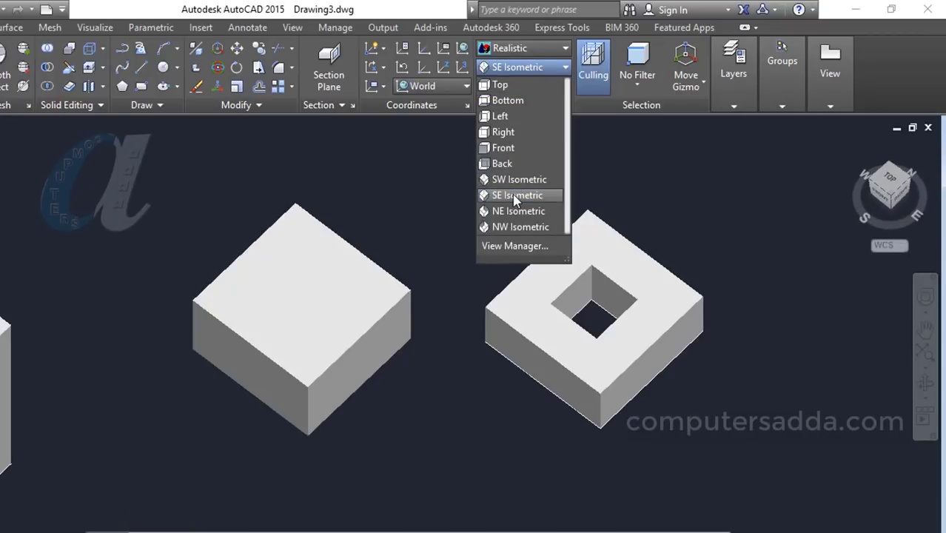
left_click(516, 195)
scroll(645, 396, "up", 4)
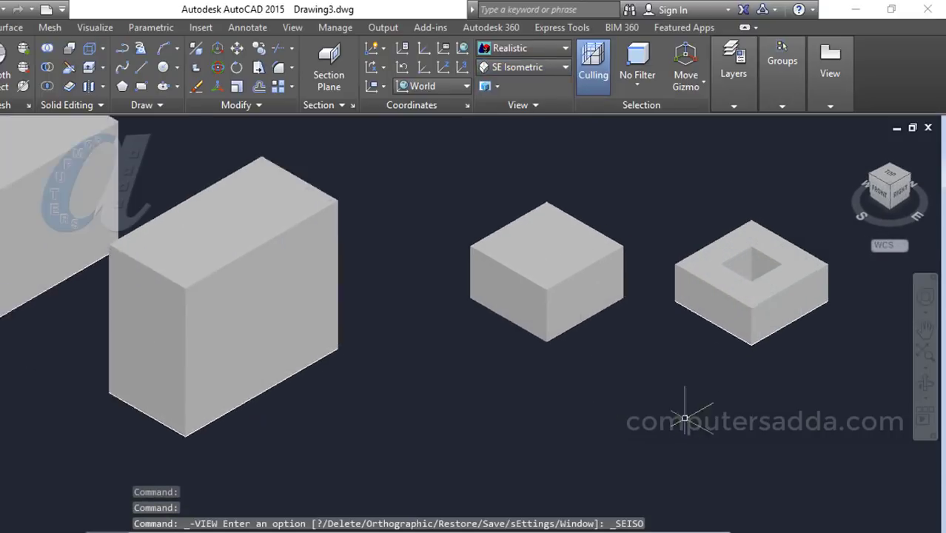
scroll(648, 343, "up", 2)
middle_click_drag(648, 343, 523, 420)
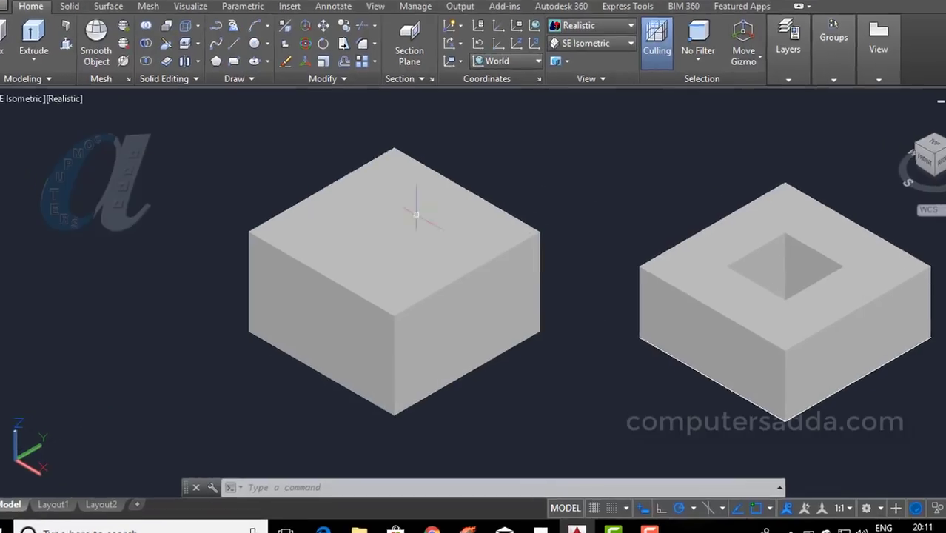
Draw a diagonal guide line across the left block's top face.
left_click(425, 244)
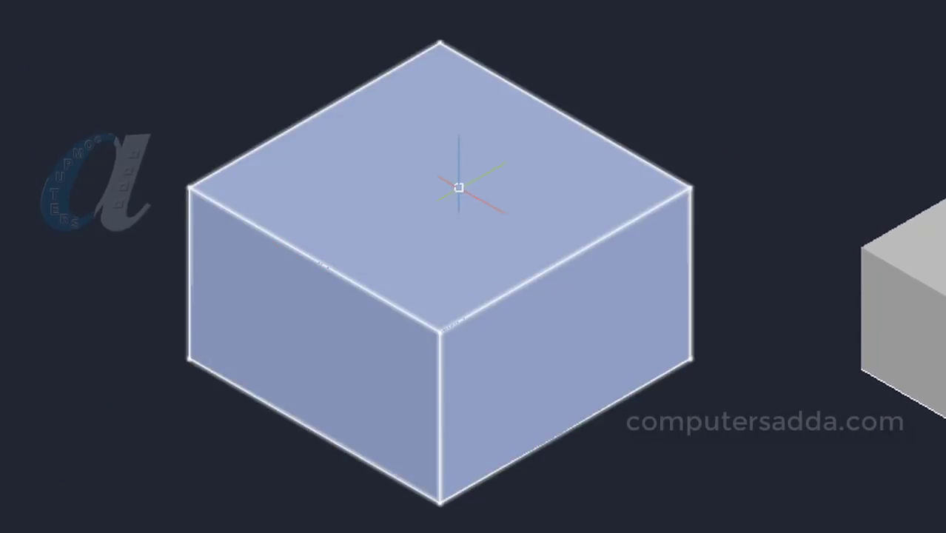
type("l")
key("Return")
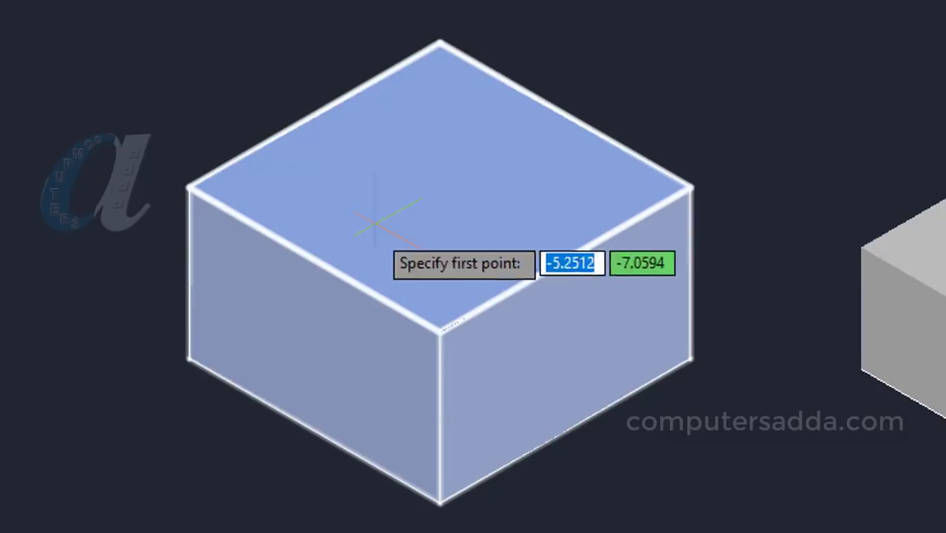
left_click(314, 259)
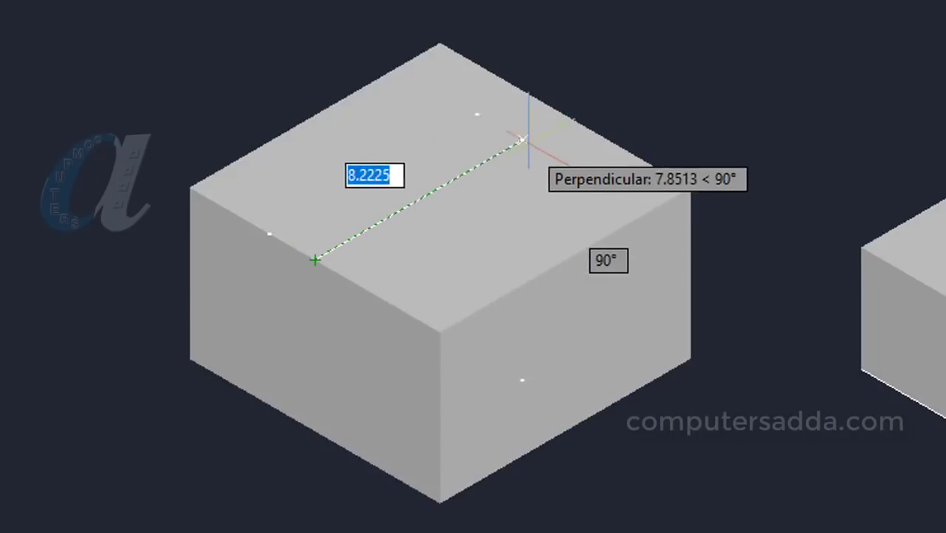
left_click(564, 115)
key("Return")
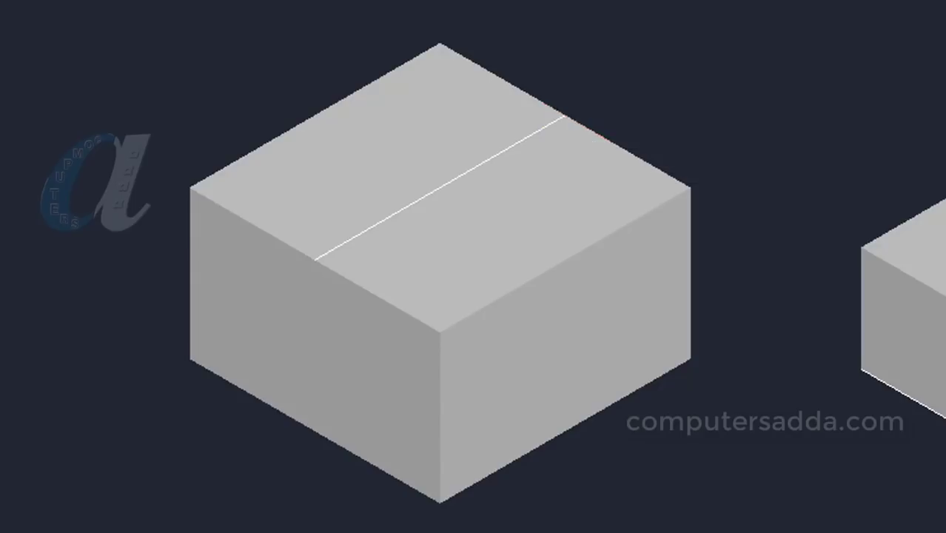
left_click(371, 219)
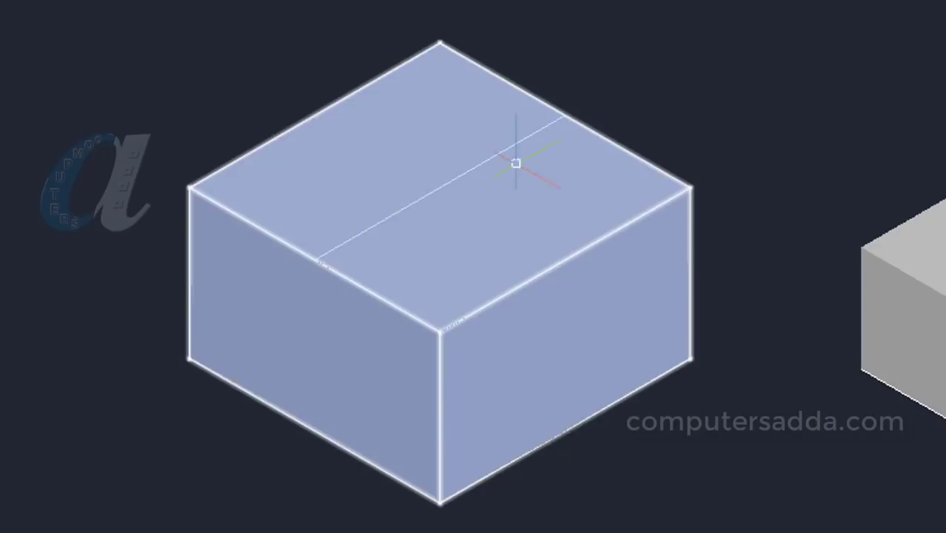
scroll(438, 190, "up", 2)
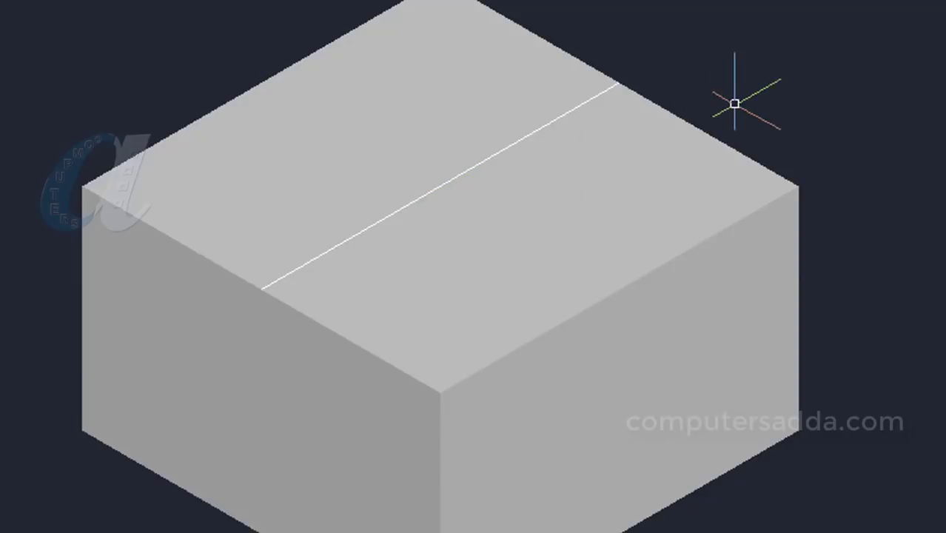
Draw radius 1 and radius 2 circles along the diagonal, then delete the guide line.
type("c")
key("Return")
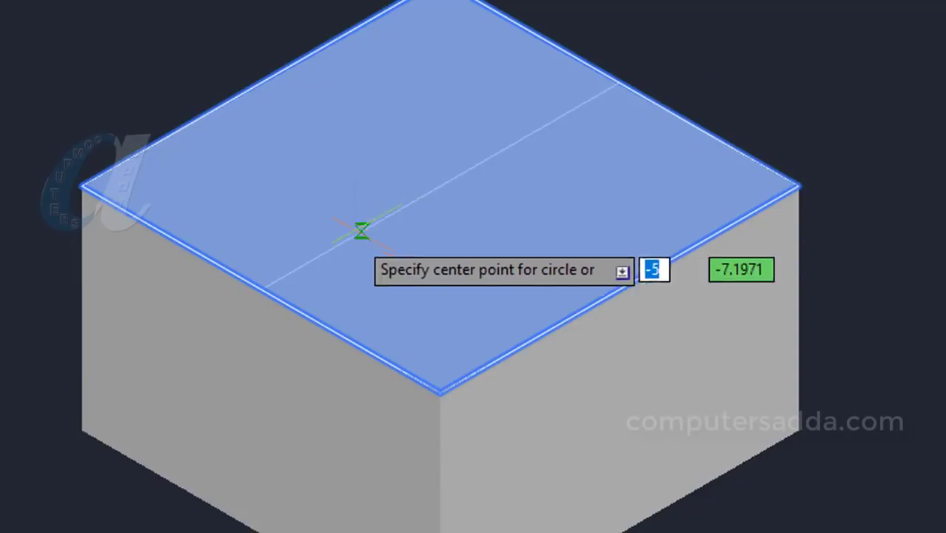
left_click(329, 252)
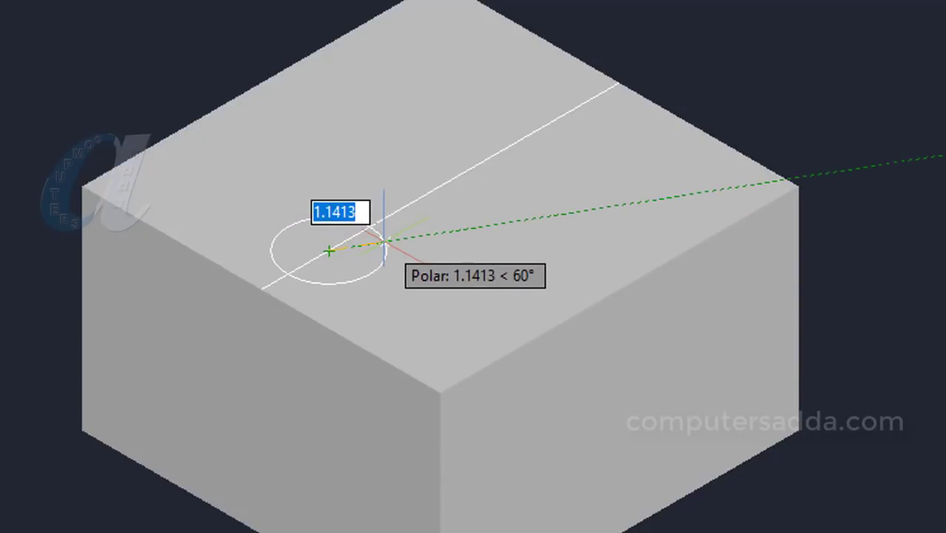
type("1")
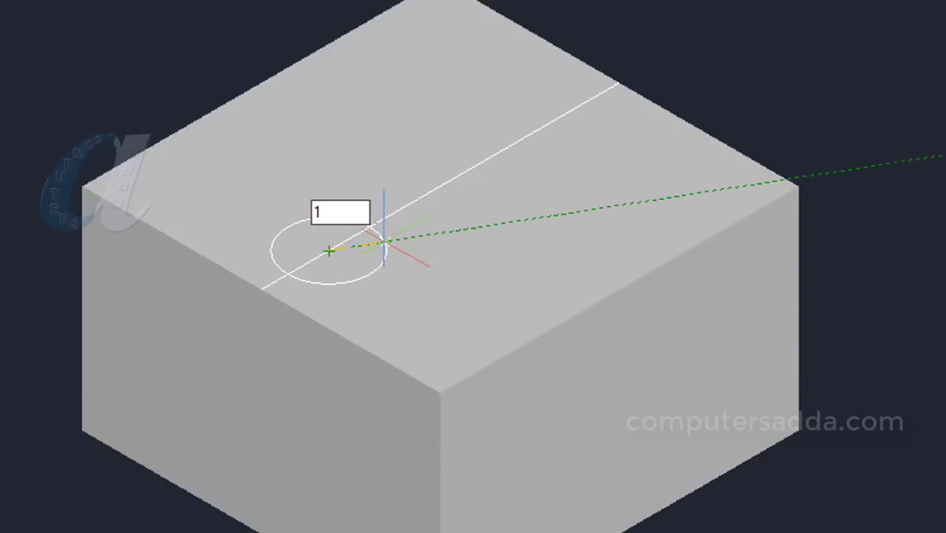
key("Return")
key("Return")
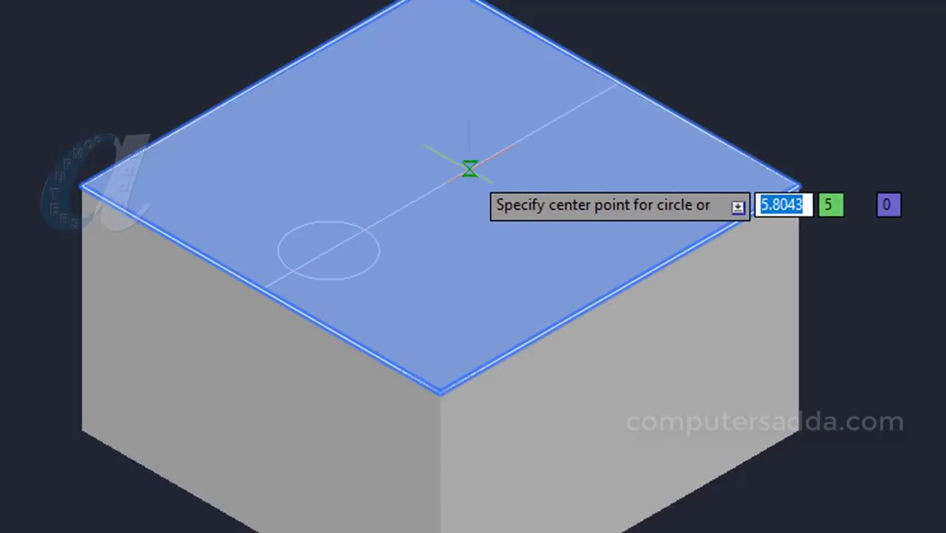
left_click(467, 170)
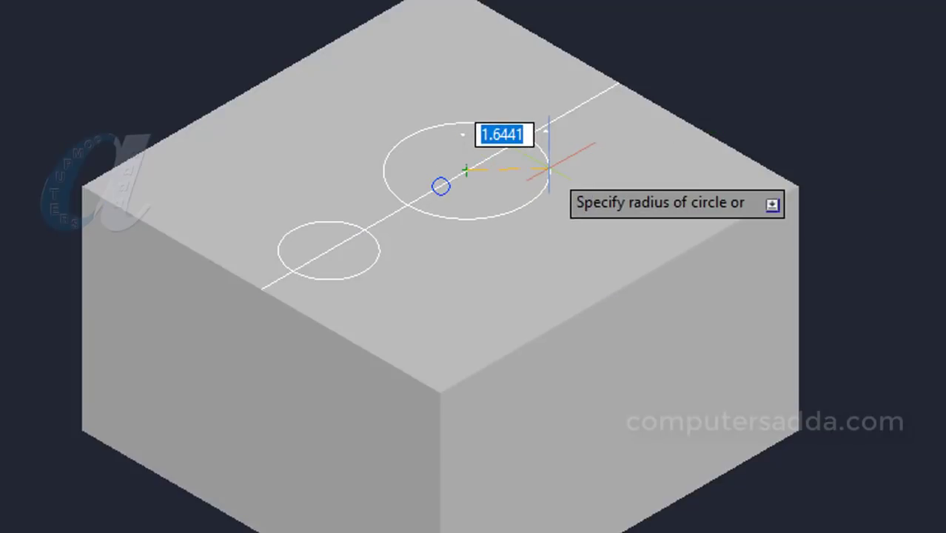
type("2")
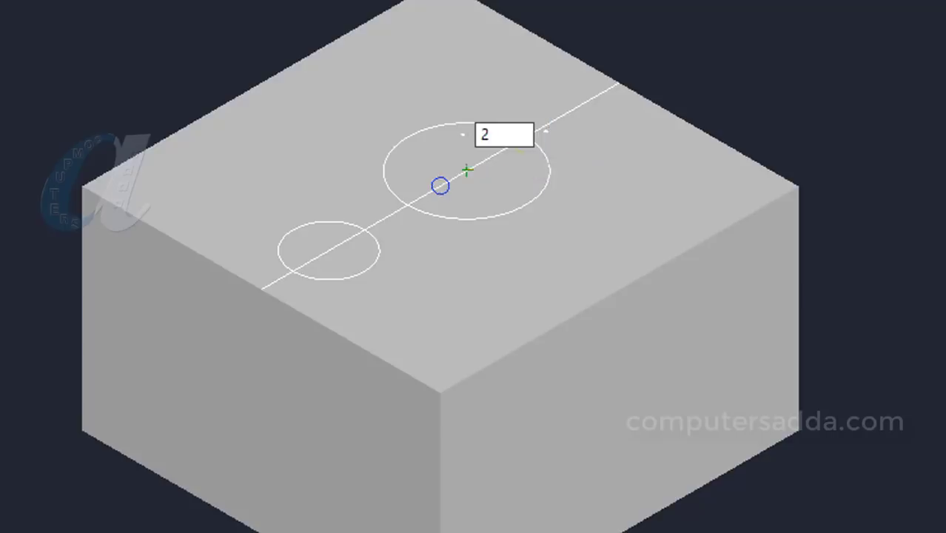
key("Return")
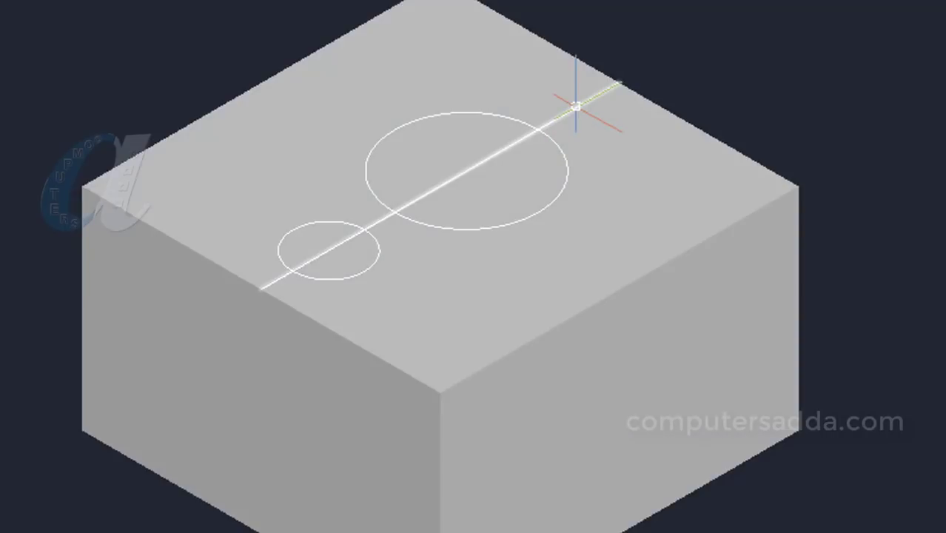
left_click(577, 106)
key("Delete")
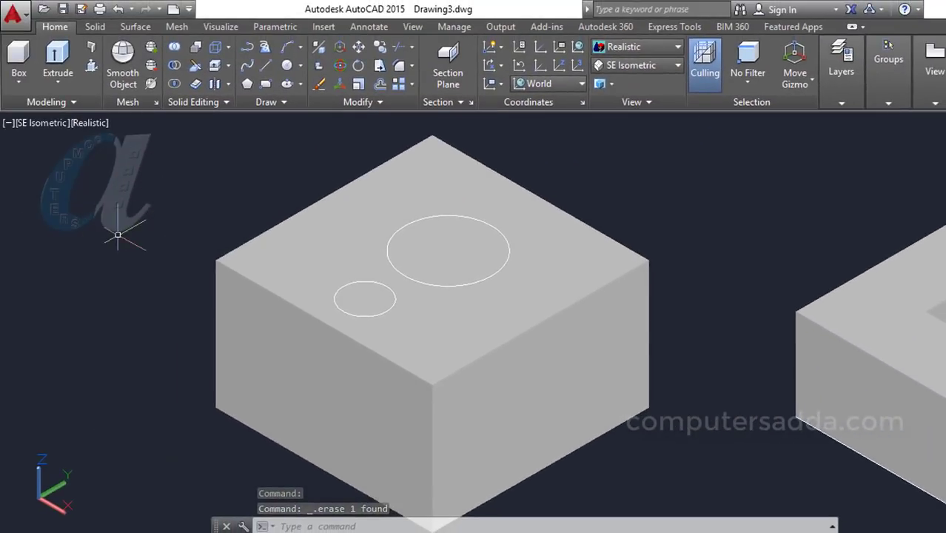
scroll(111, 241, "down", 2)
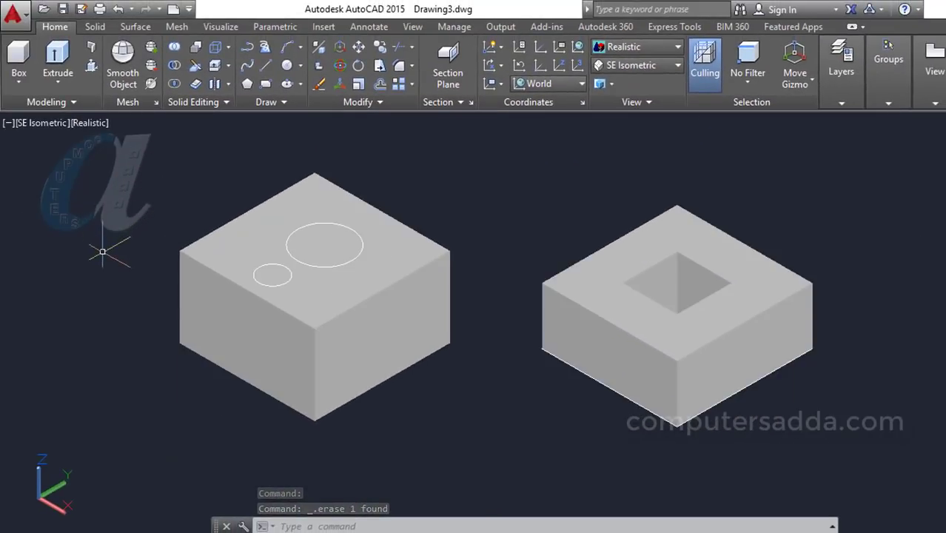
scroll(107, 222, "up", 1)
left_click(55, 65)
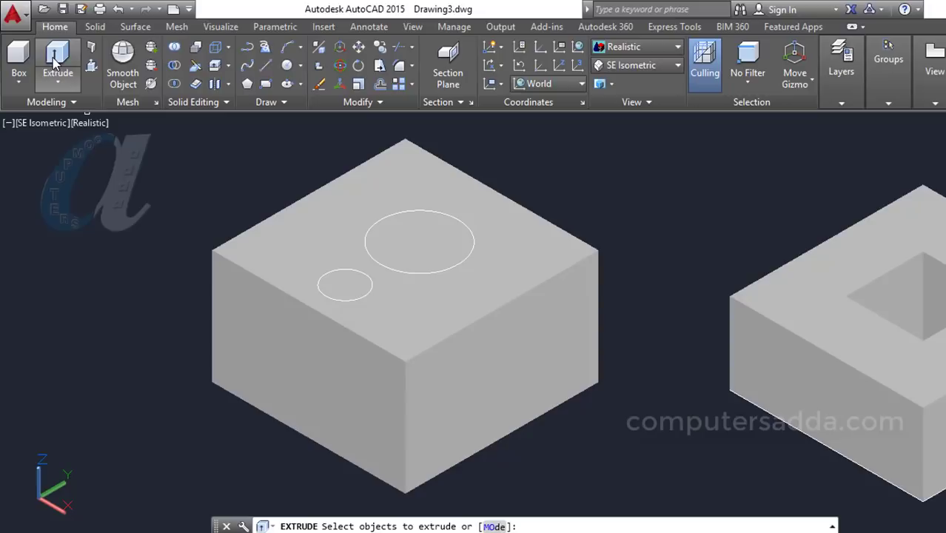
left_click(355, 297)
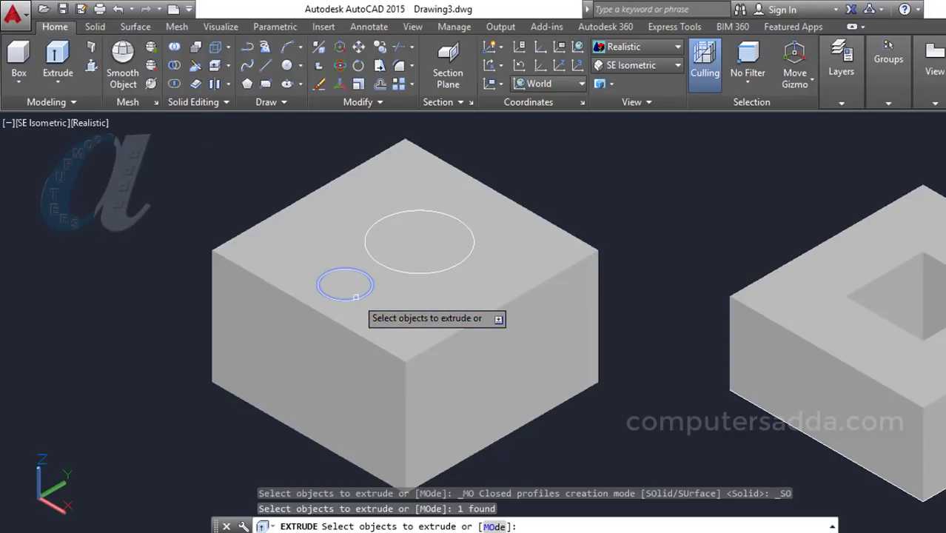
key("Return")
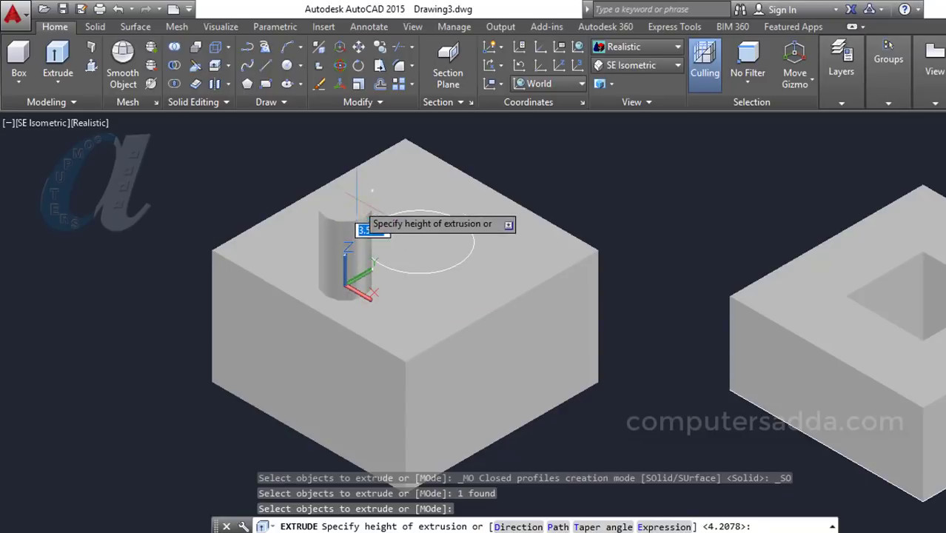
left_click(371, 126)
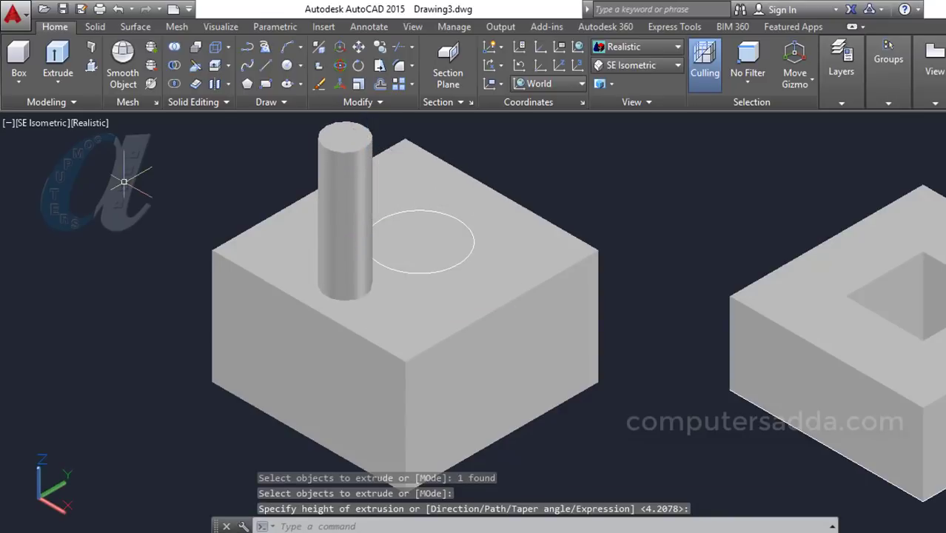
key("ctrl+z")
left_click(58, 61)
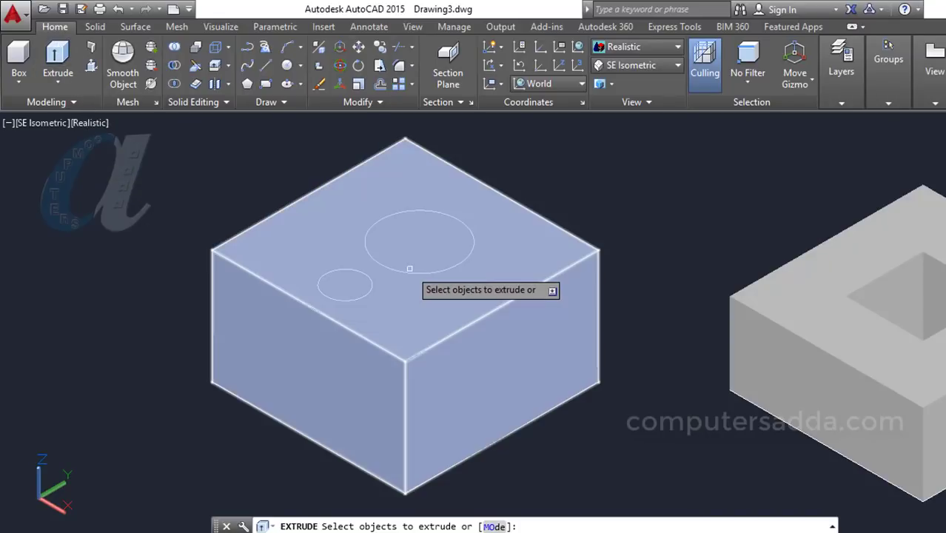
left_click(409, 272)
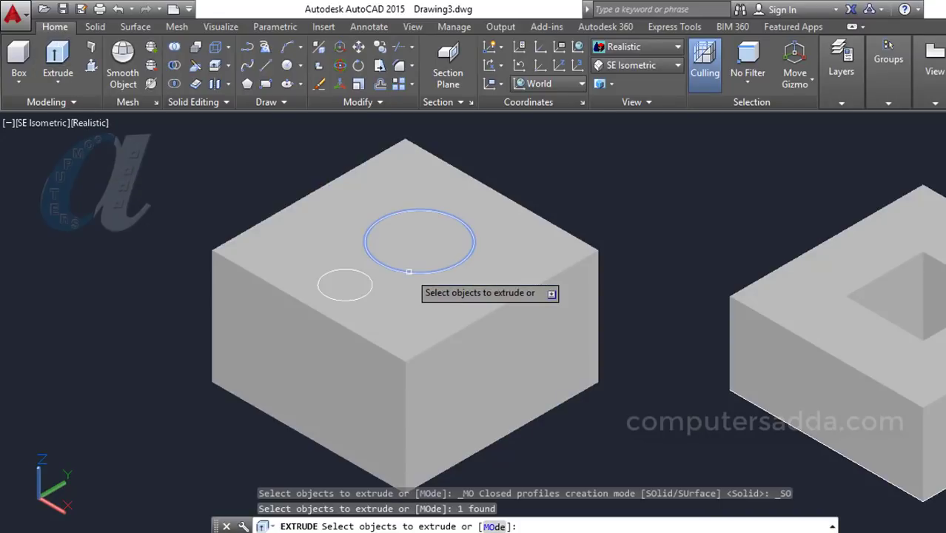
key("Return")
scroll(415, 339, "down", 5)
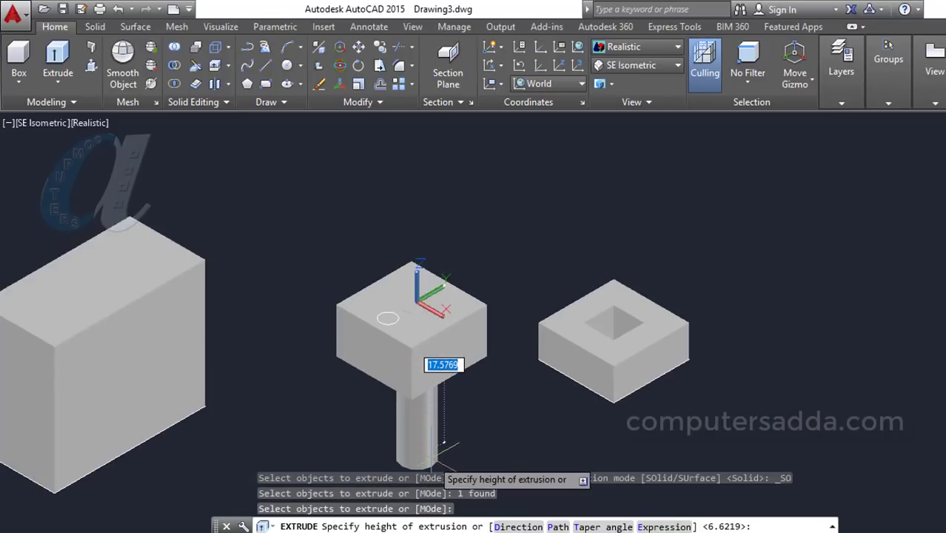
key("Escape")
mouse_move(482, 434)
middle_mouse_down("shift")
mouse_move(483, 346)
mouse_move(478, 440)
middle_mouse_up("shift")
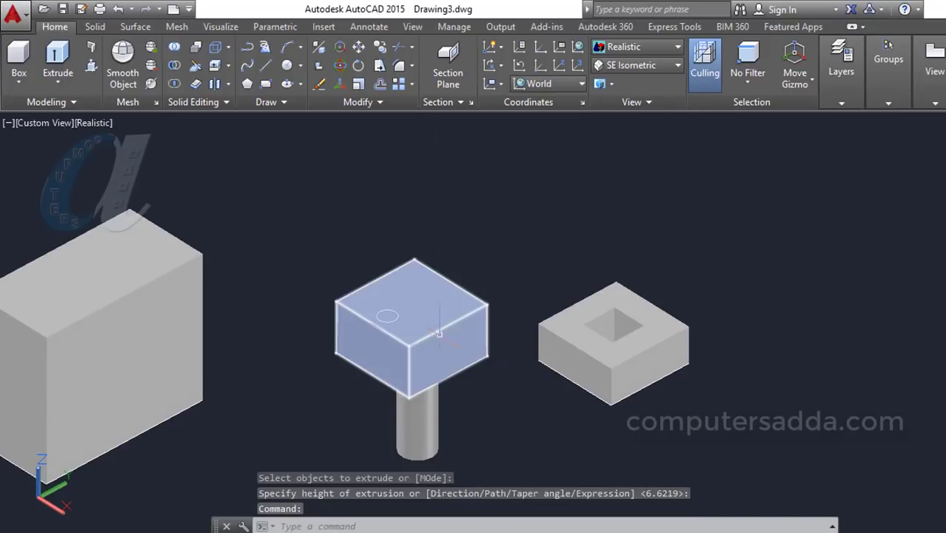
key("ctrl+z")
key("ctrl+z")
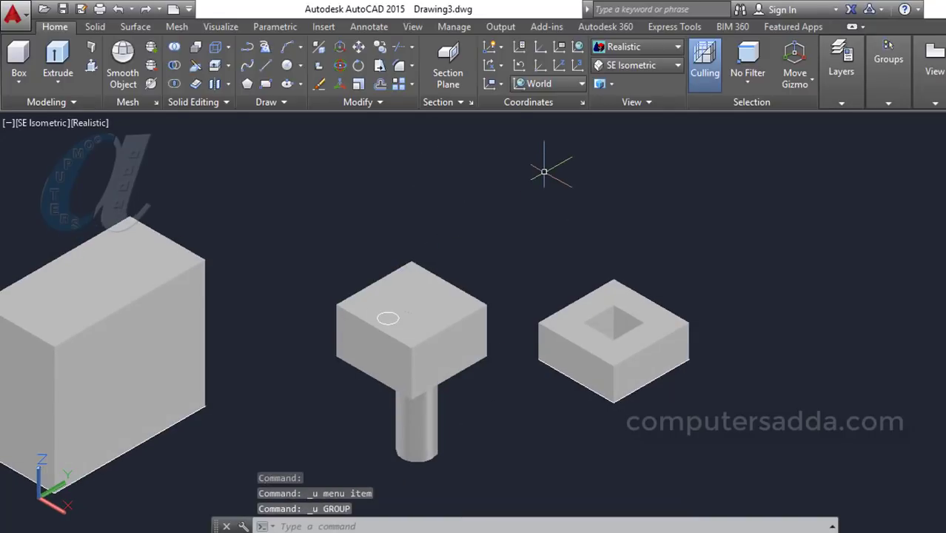
key("ctrl+z")
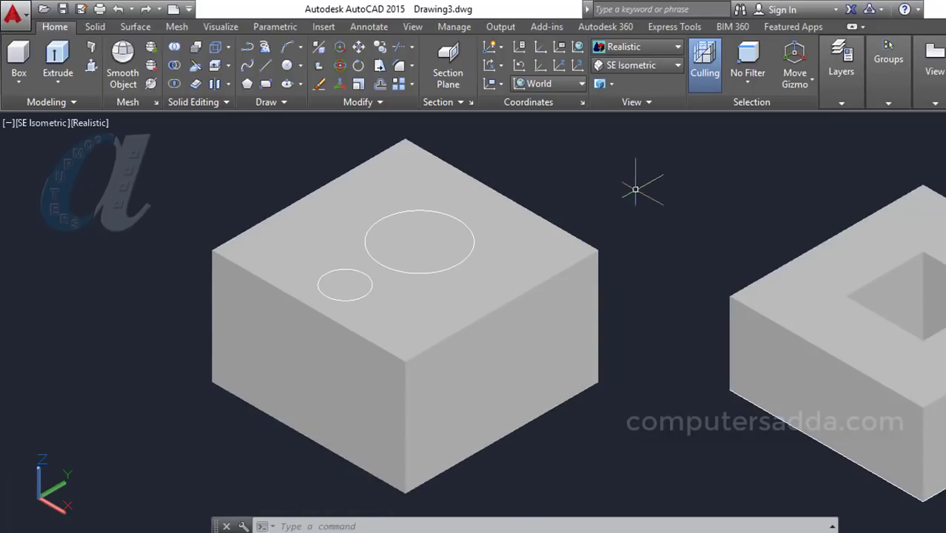
Press-pull the small circle upward into a cylindrical post on the box.
left_click(92, 65)
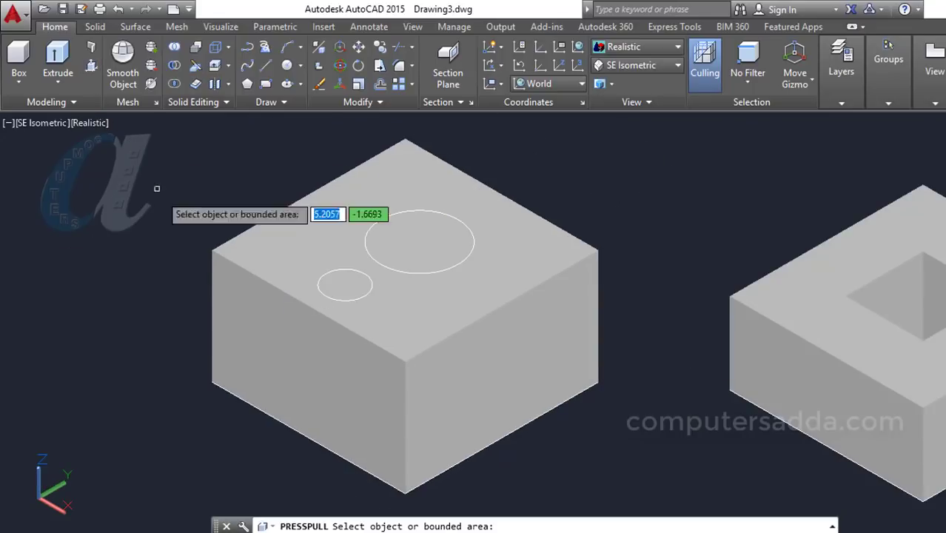
left_click(349, 282)
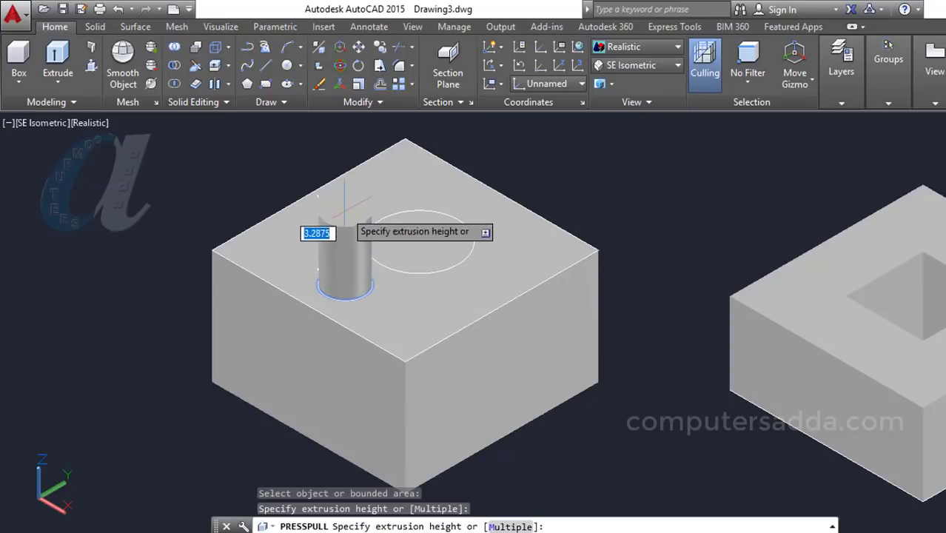
left_click(348, 152)
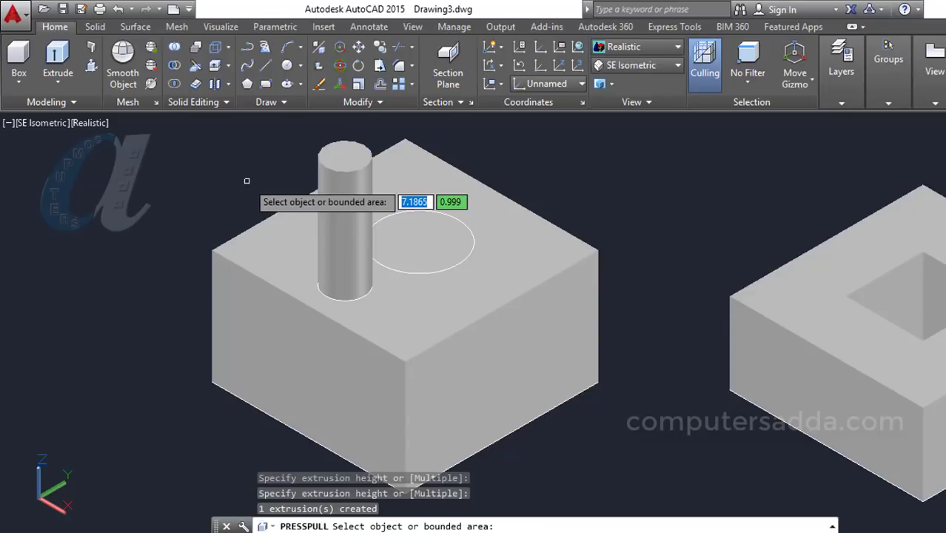
key("Return")
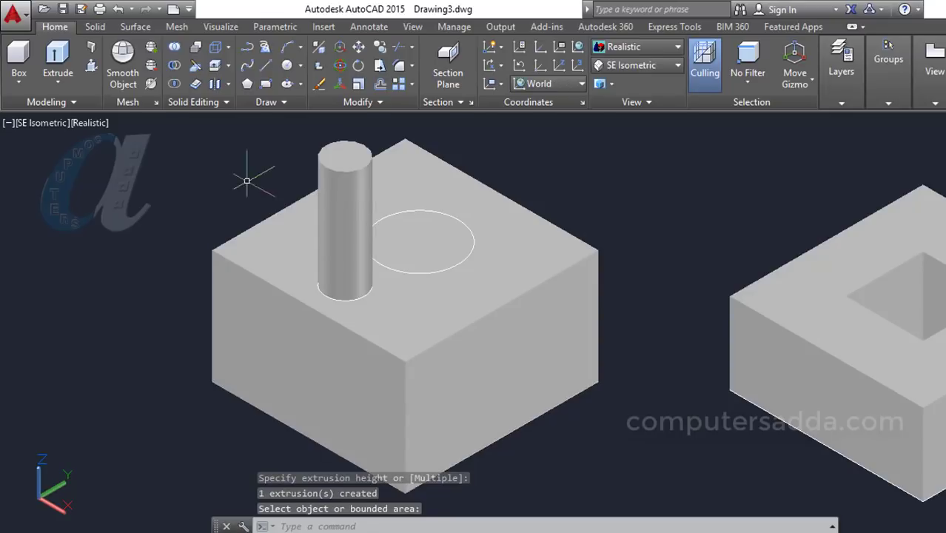
Press-pull the large circle down into the box to form a round hole.
left_click(92, 66)
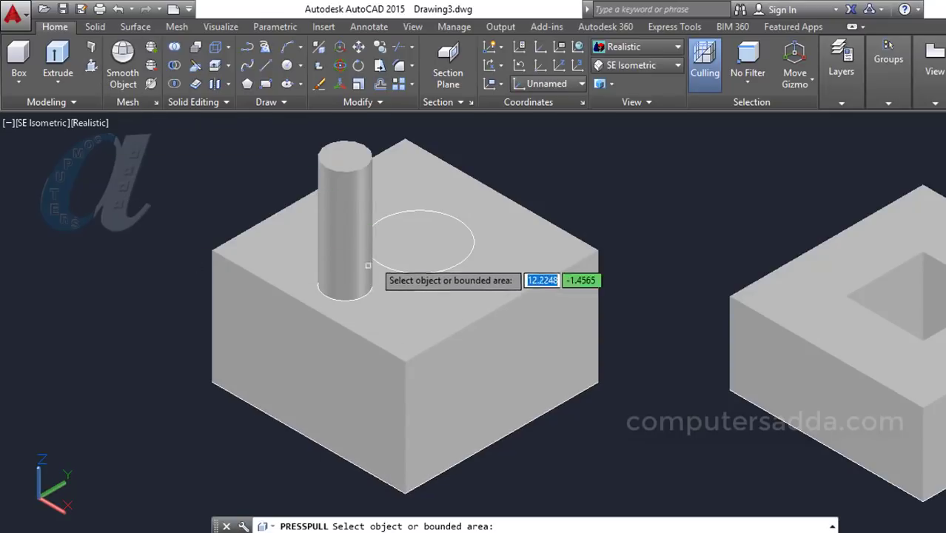
left_click(423, 237)
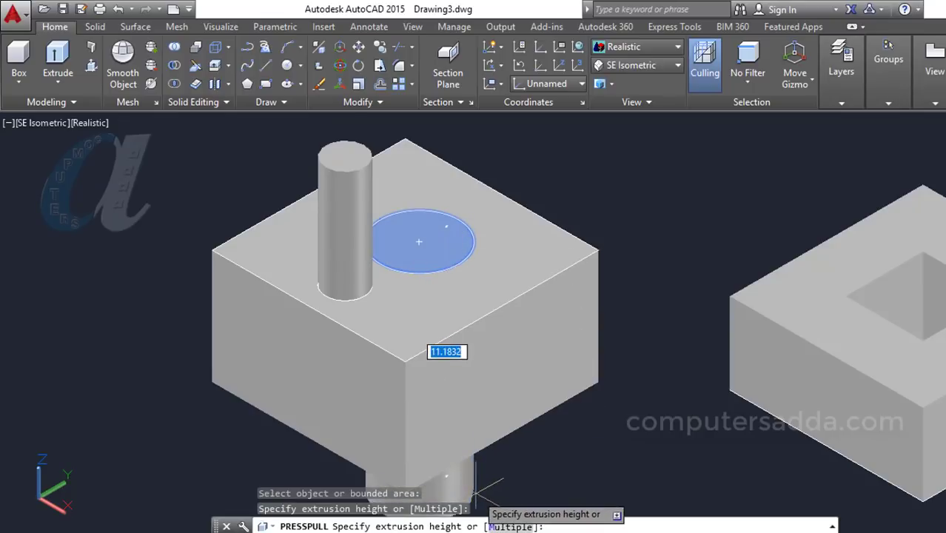
left_click(482, 491)
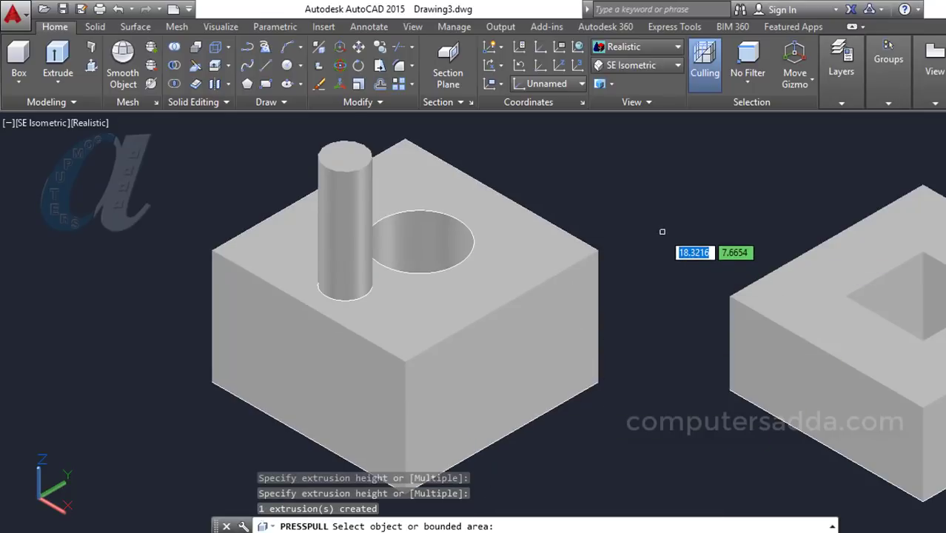
mouse_move(661, 235)
middle_mouse_down("shift")
mouse_move(653, 320)
mouse_move(661, 209)
middle_mouse_up("shift")
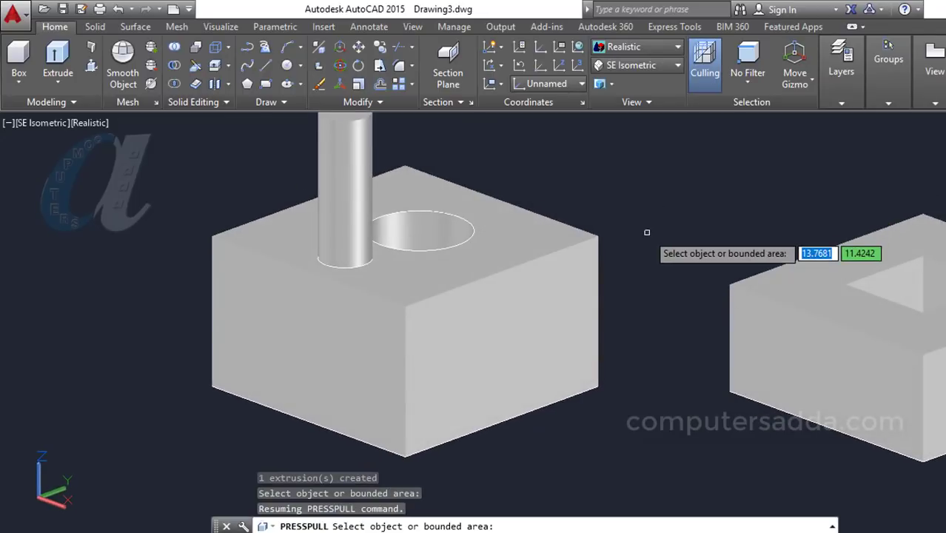